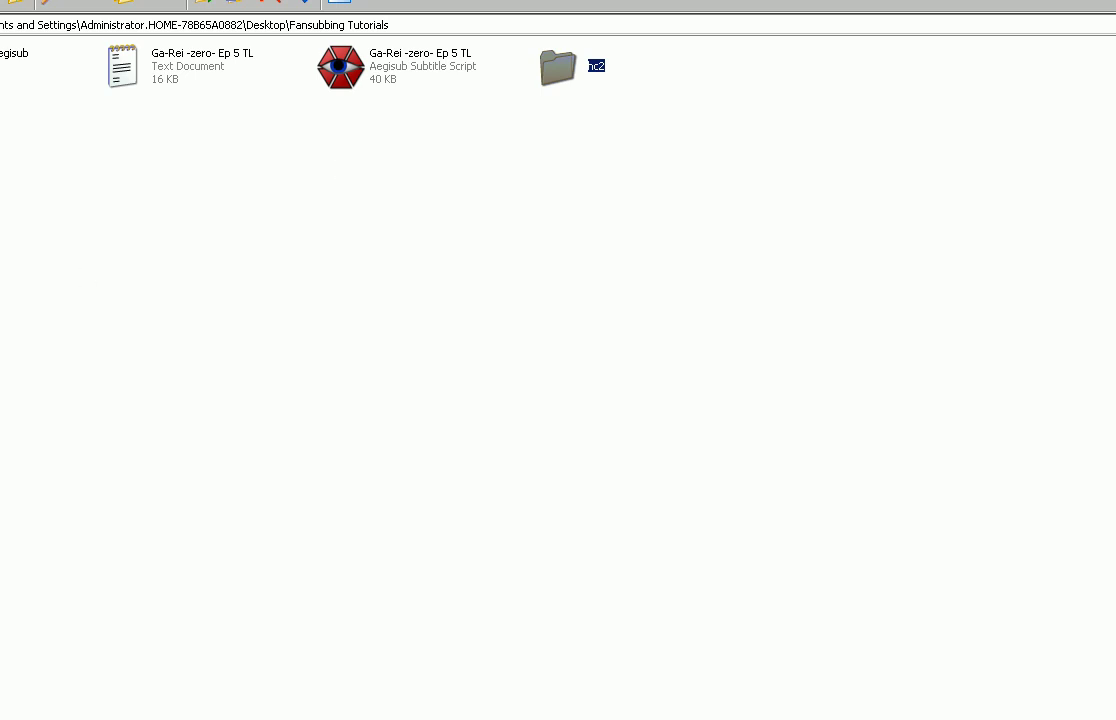
Create a Shortcut to Aegisub in the Fansubbing Tutorials folder.
left_click_drag(12, 56, 736, 65)
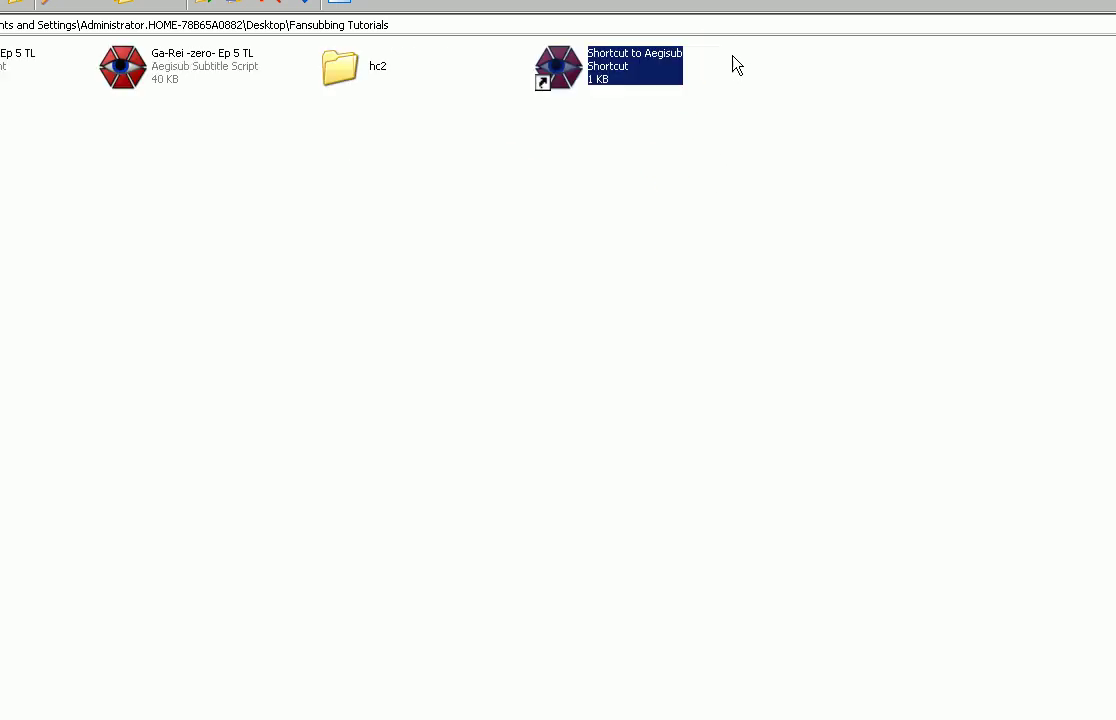
left_click(653, 279)
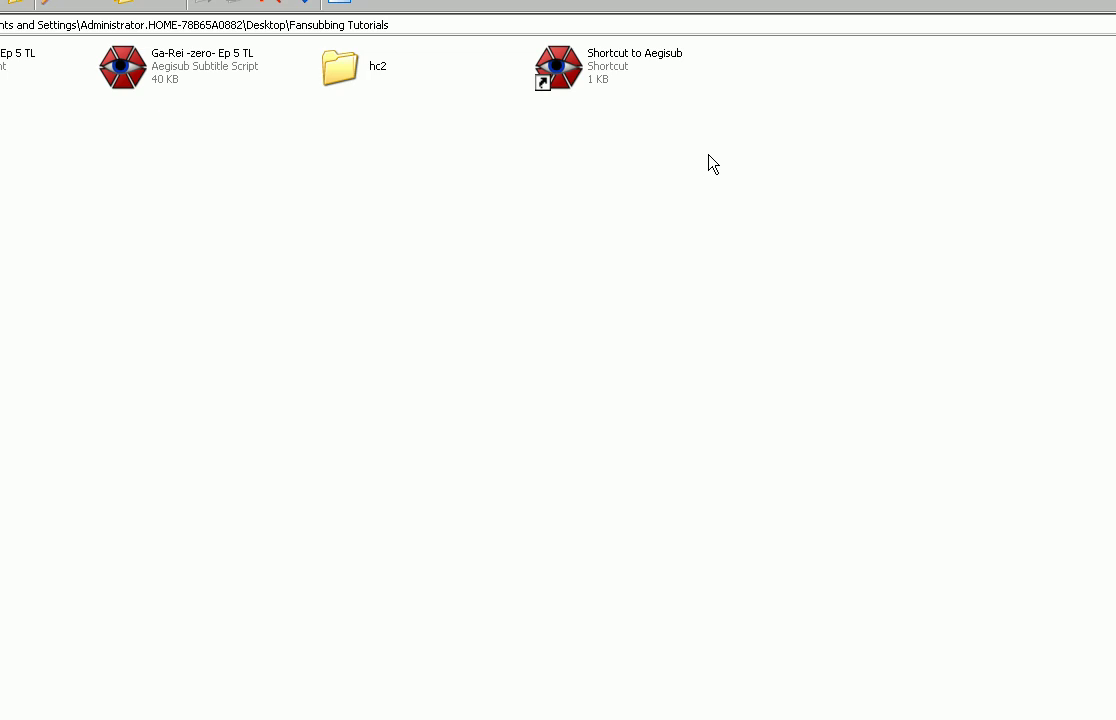
left_click(681, 193)
Move the Ep 5 TL text file beside the shortcut and open it in Notepad.
left_click_drag(15, 60, 657, 200)
left_click_drag(743, 82, 745, 85)
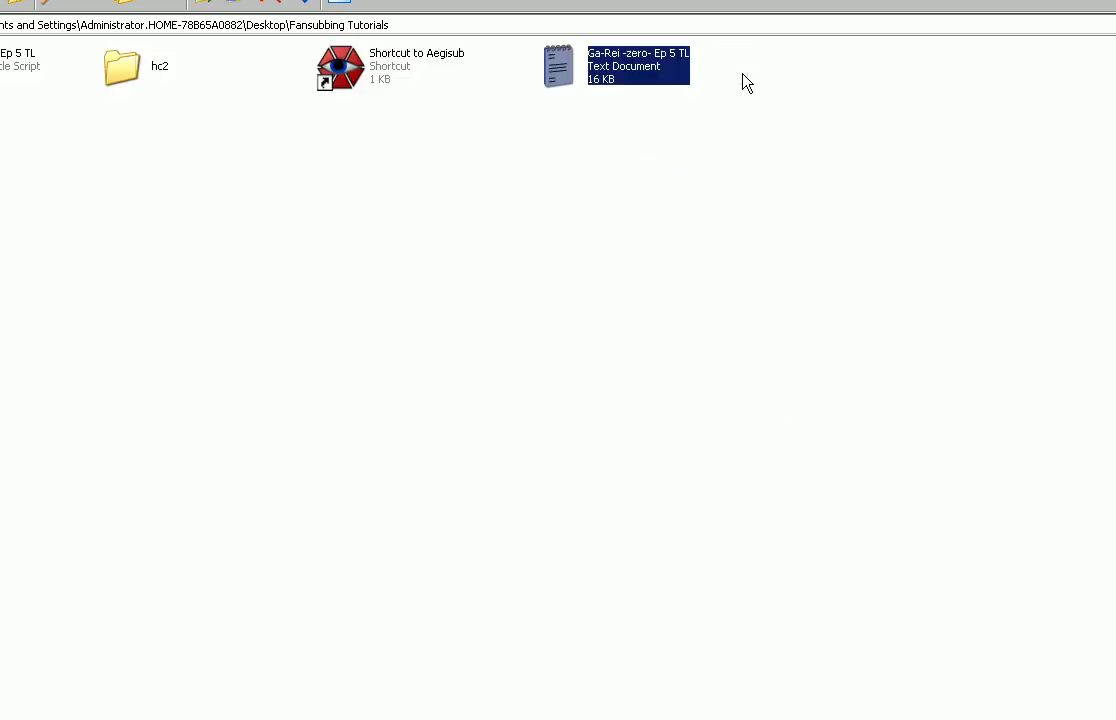
left_click(632, 164)
left_click(560, 70)
double_click(560, 70)
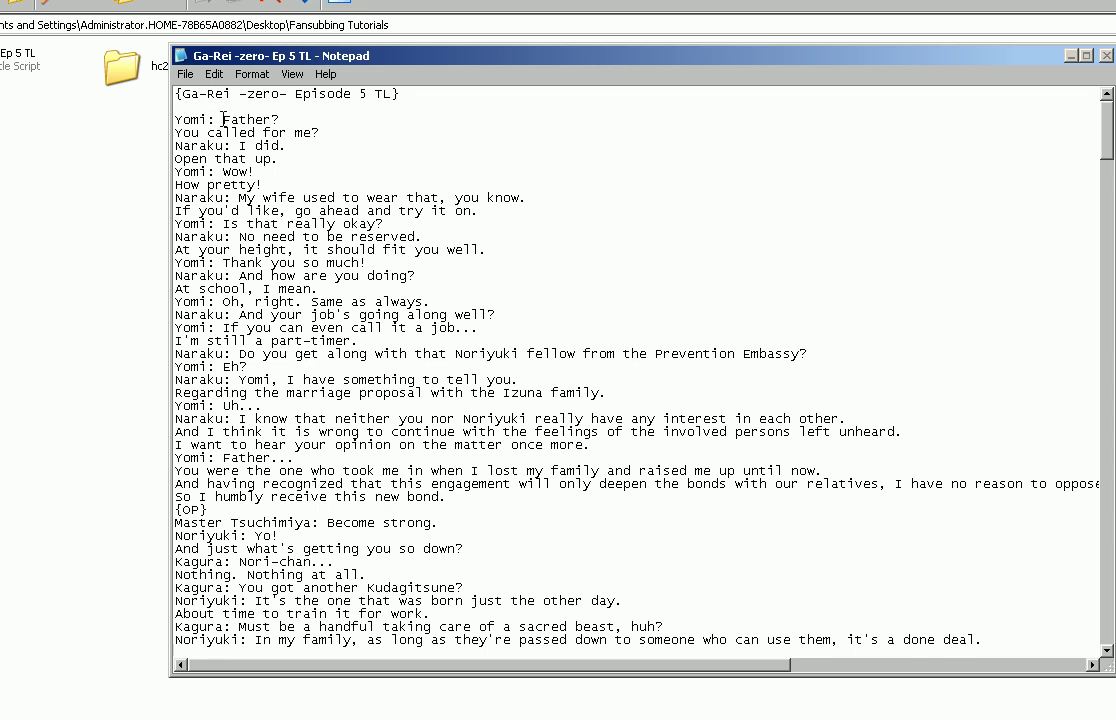
left_click_drag(222, 120, 100, 127)
key("Delete")
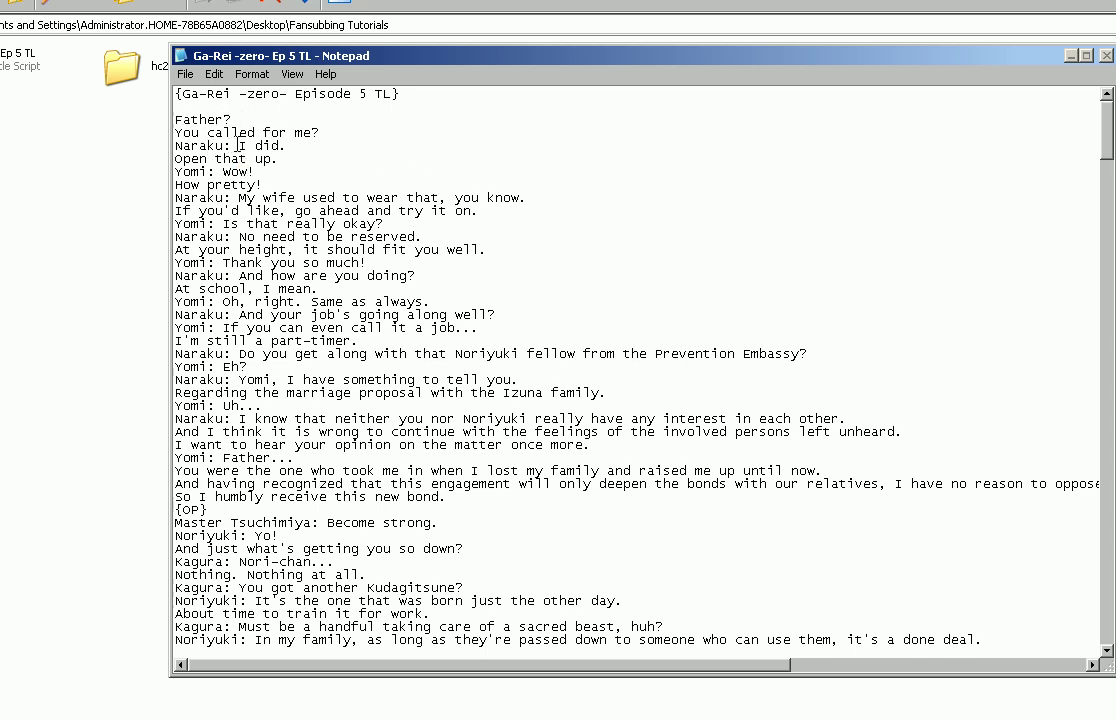
left_click_drag(176, 145, 222, 145)
left_click(227, 145)
left_click_drag(242, 146, 272, 146)
left_click(443, 172)
double_click(229, 146)
left_click(222, 146)
key("shift+Right")
left_click_drag(231, 146, 175, 146)
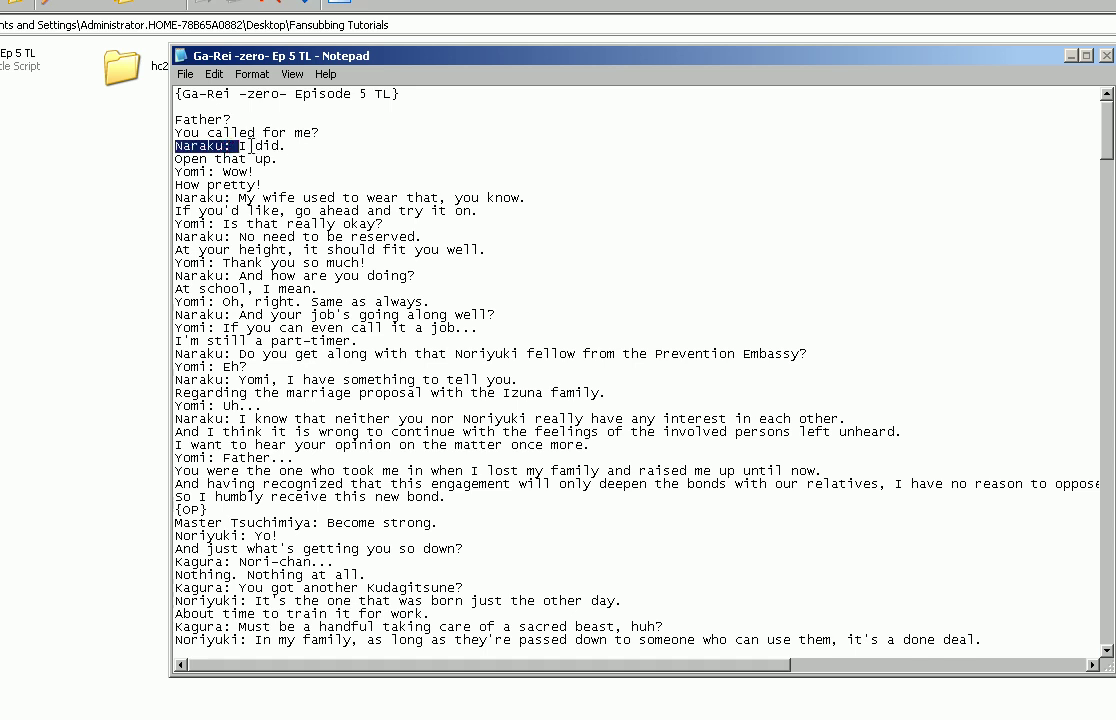
left_click(256, 171)
left_click(229, 146)
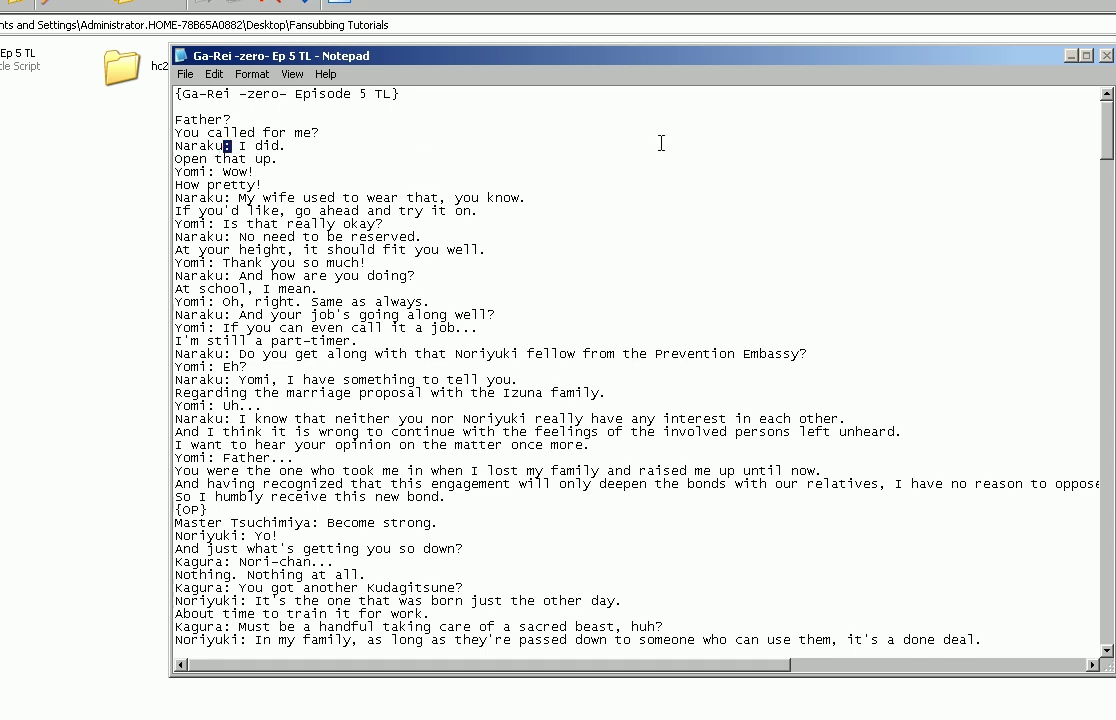
key("End")
key("alt+F4")
key("Tab")
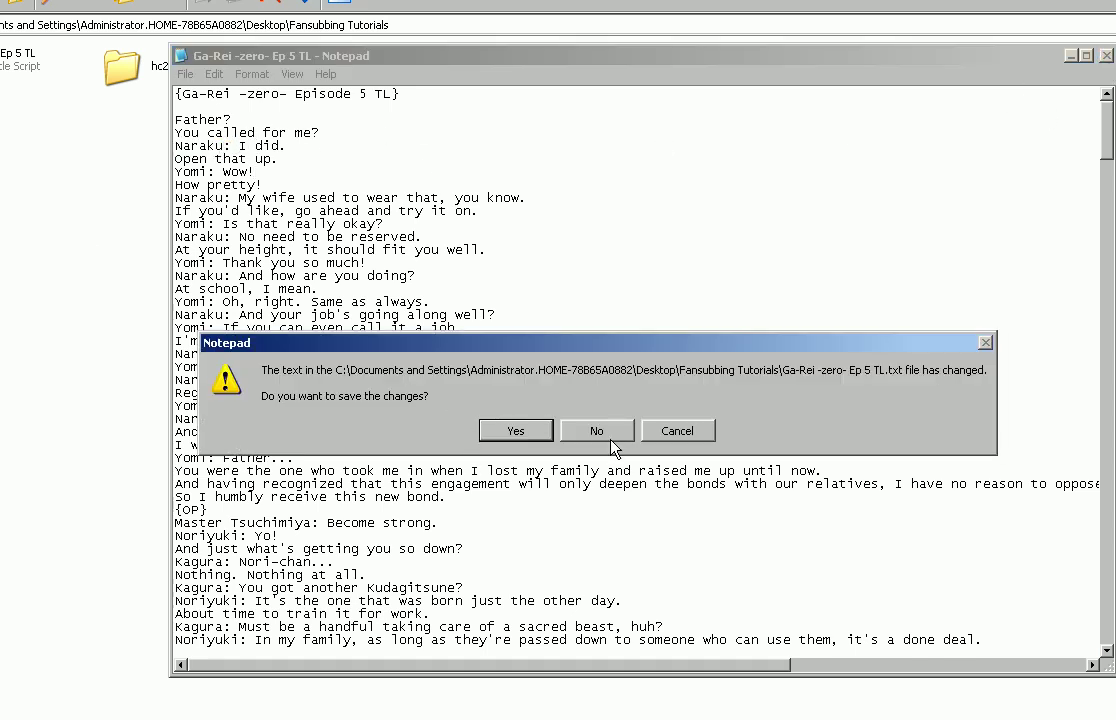
key("Return")
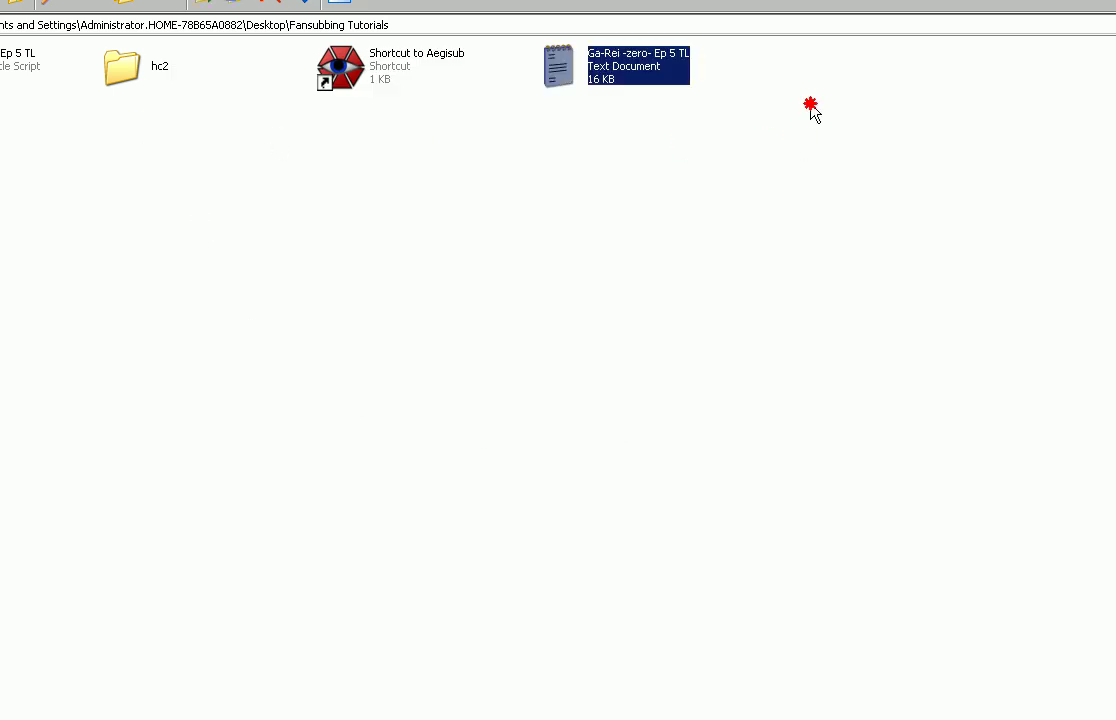
Launch Aegisub v2.1.6 from the Shortcut to Aegisub, opening an Untitled script.
left_click(632, 170)
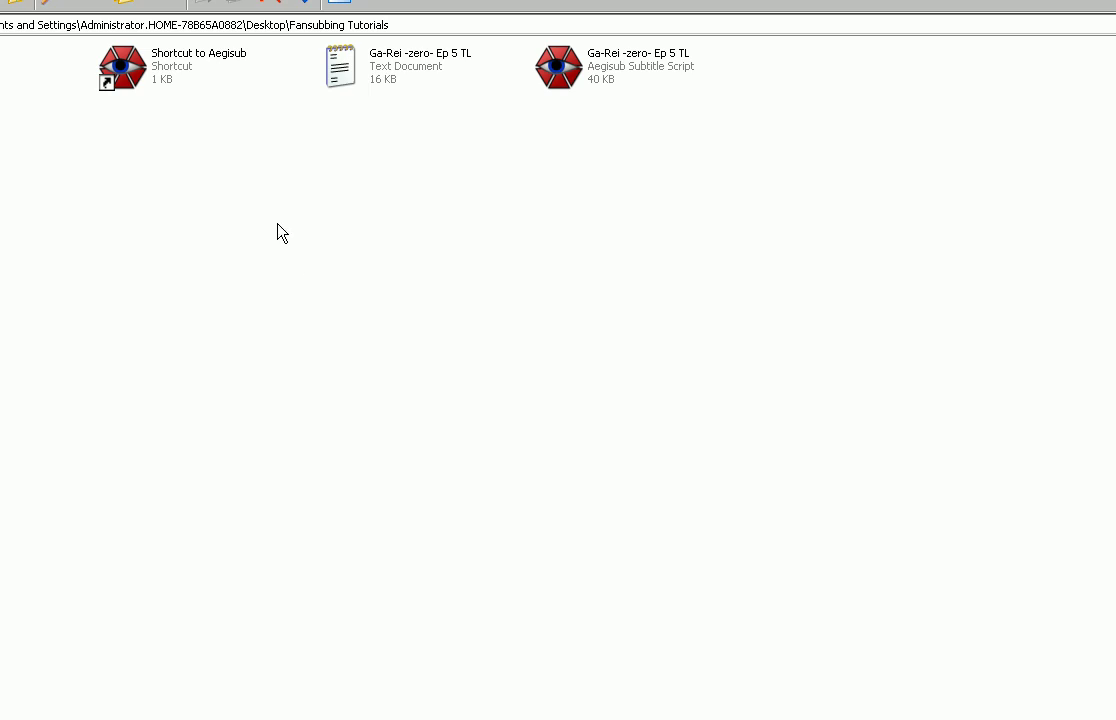
double_click(189, 70)
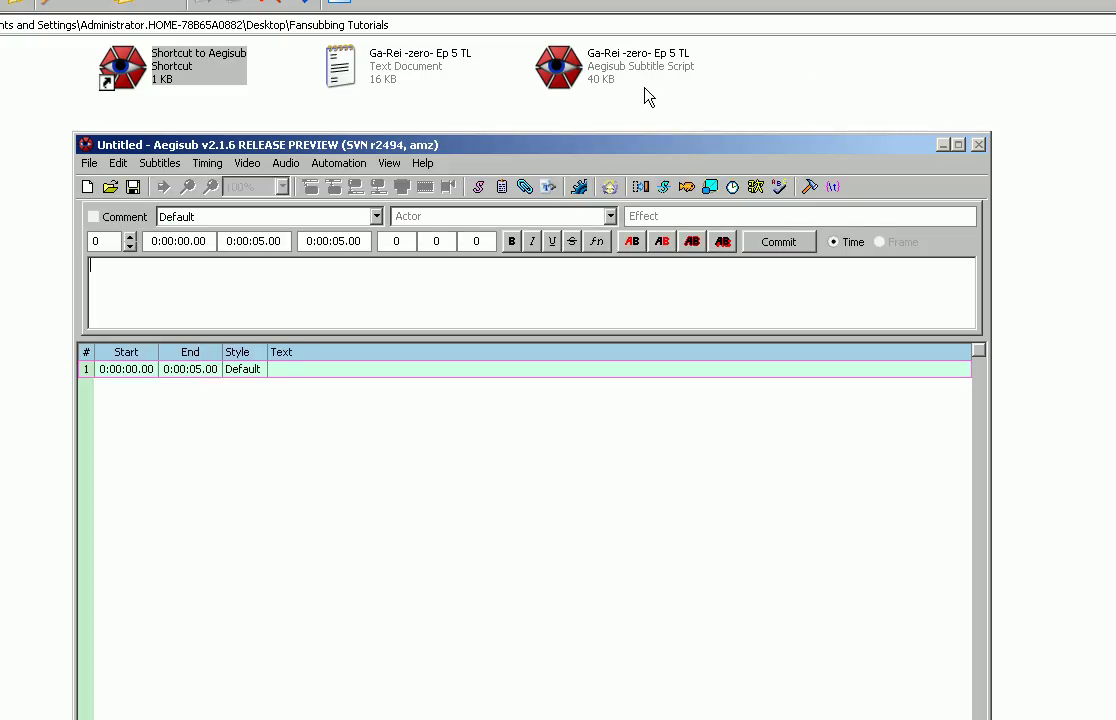
Move the Aegisub window up and open the Ga-Rei -zero- Ep 5 TL text file as subtitles.
left_click_drag(522, 145, 510, 22)
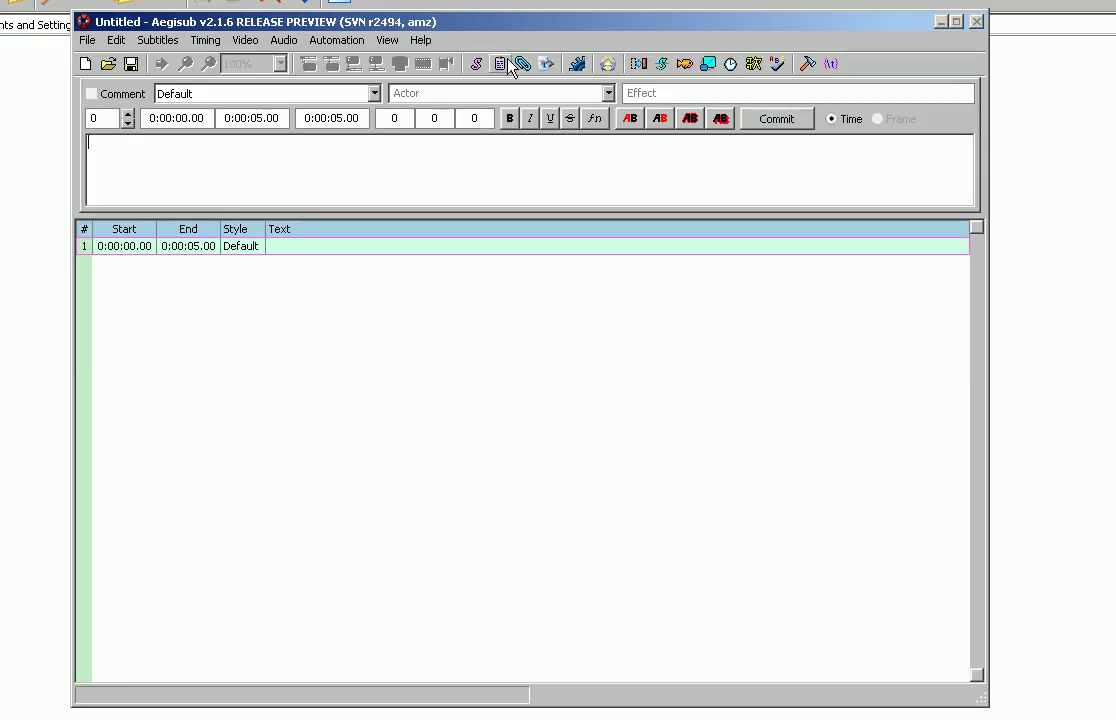
left_click_drag(341, 22, 332, 19)
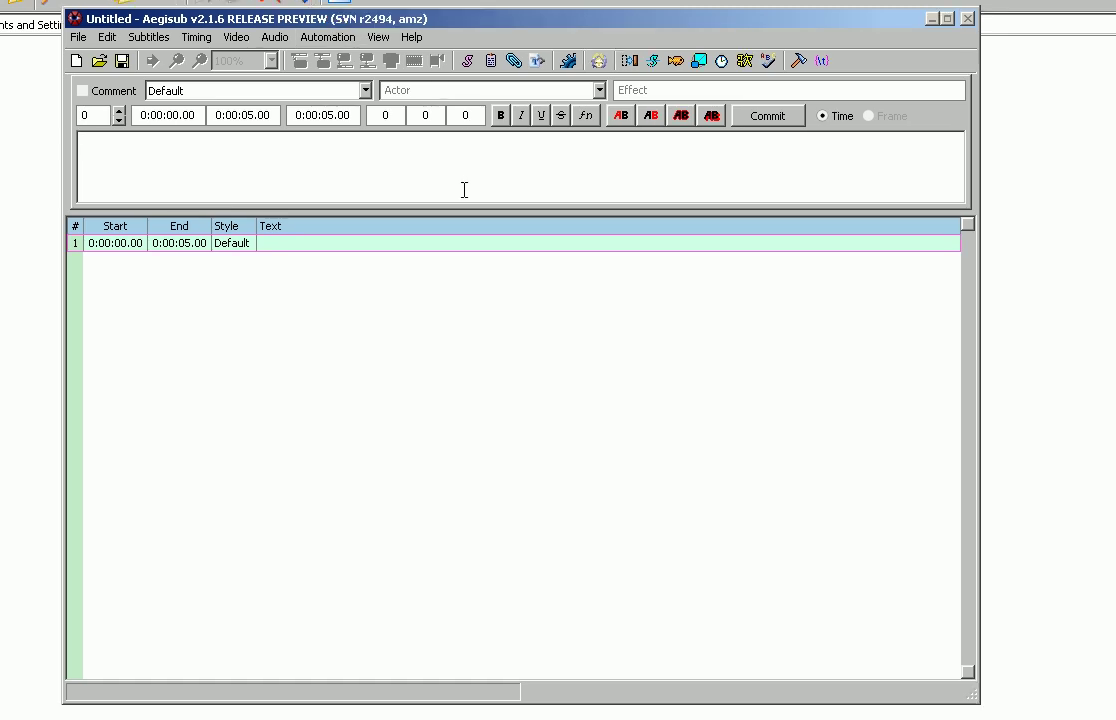
left_click(82, 40)
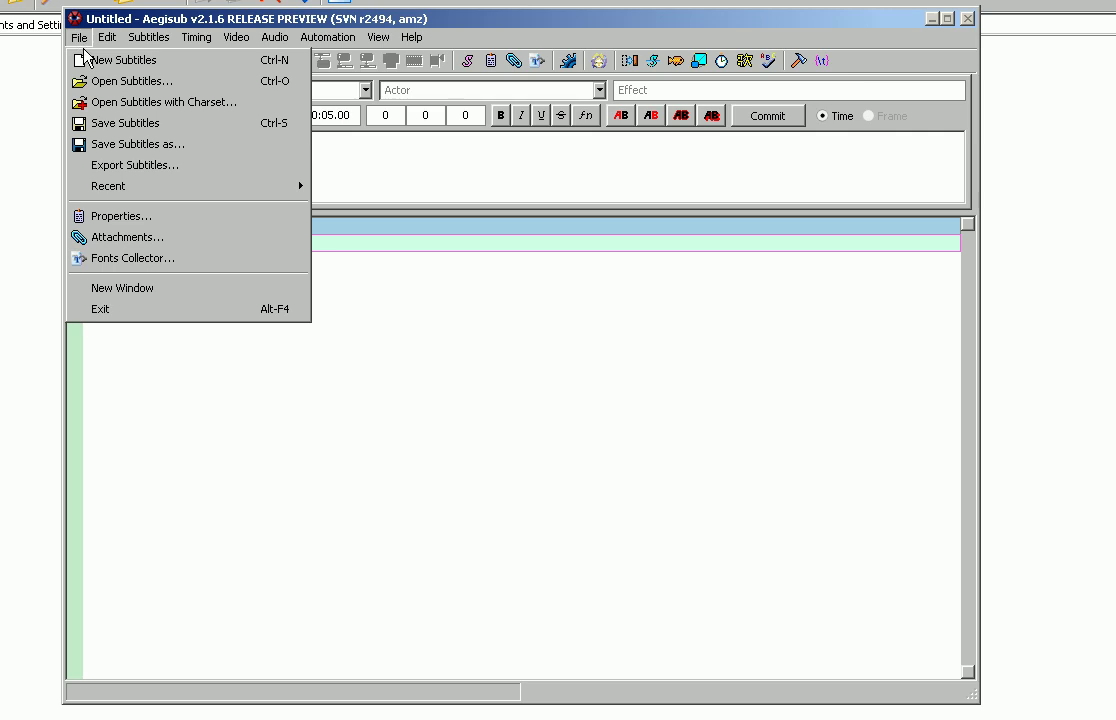
left_click(126, 82)
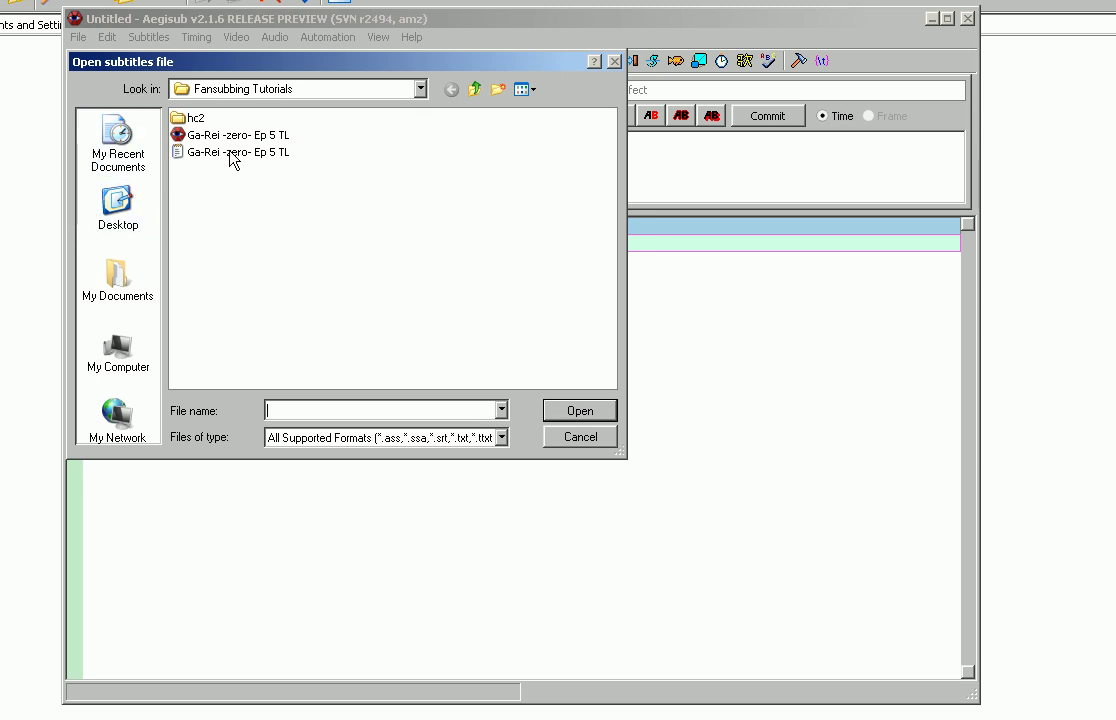
left_click(232, 153)
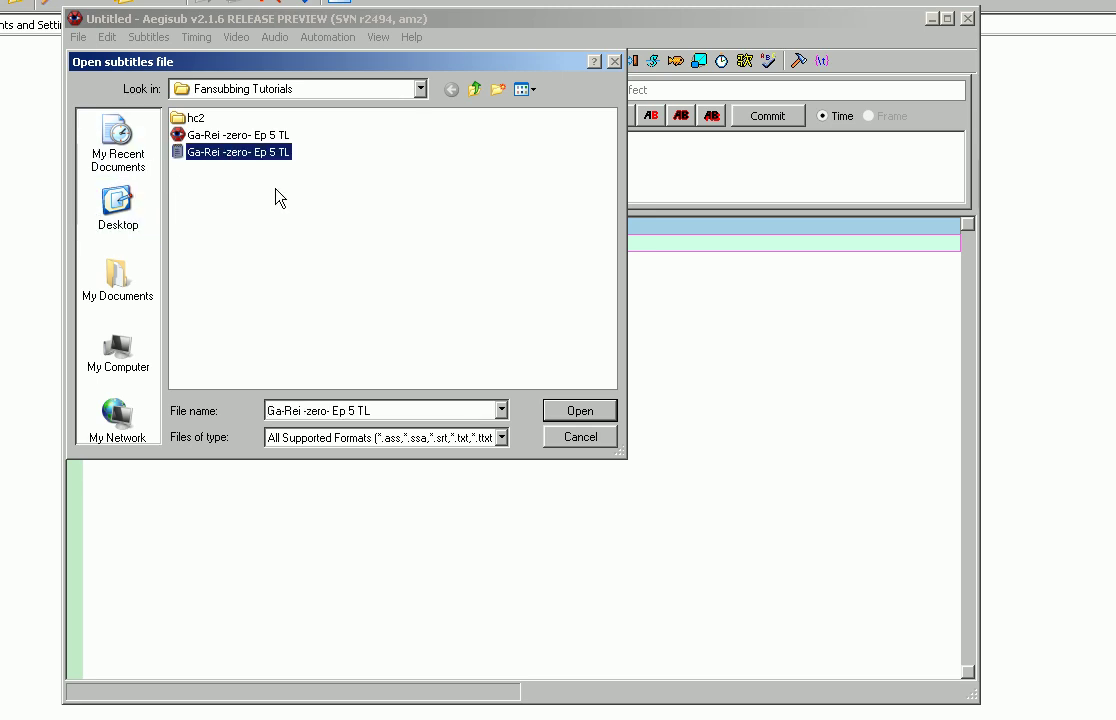
left_click(570, 411)
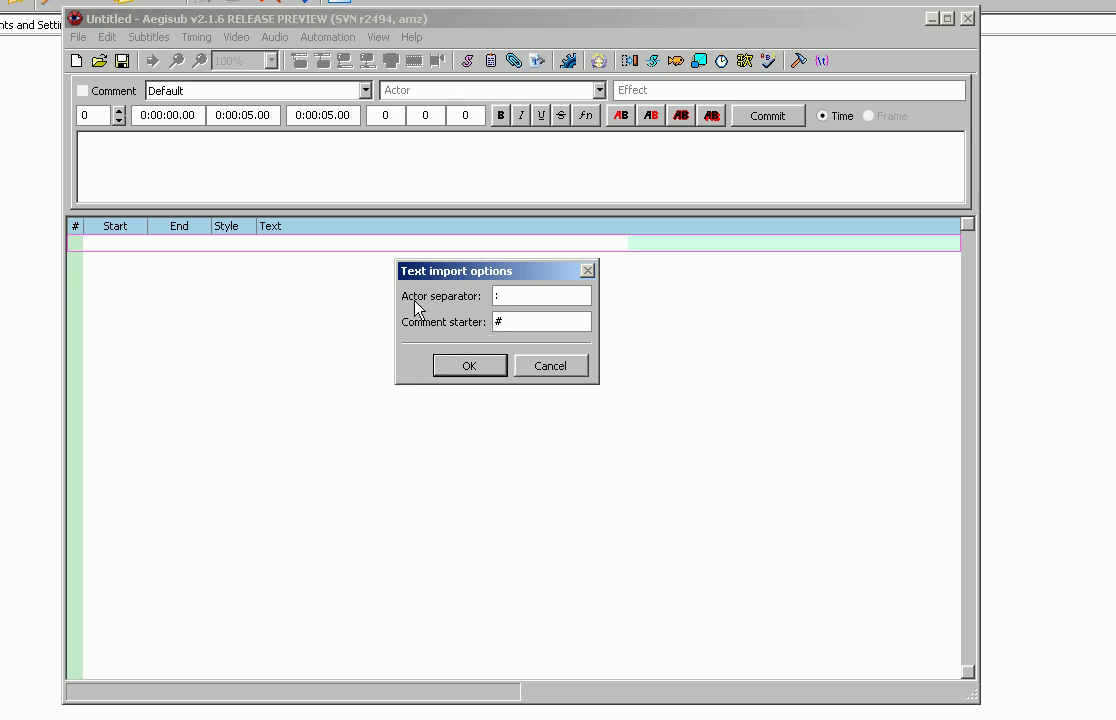
Import the Ep 5 TL text with ':' as the actor separator.
double_click(497, 295)
left_click(567, 299)
left_click(553, 300)
double_click(498, 298)
double_click(477, 296)
type(":")
left_click(469, 366)
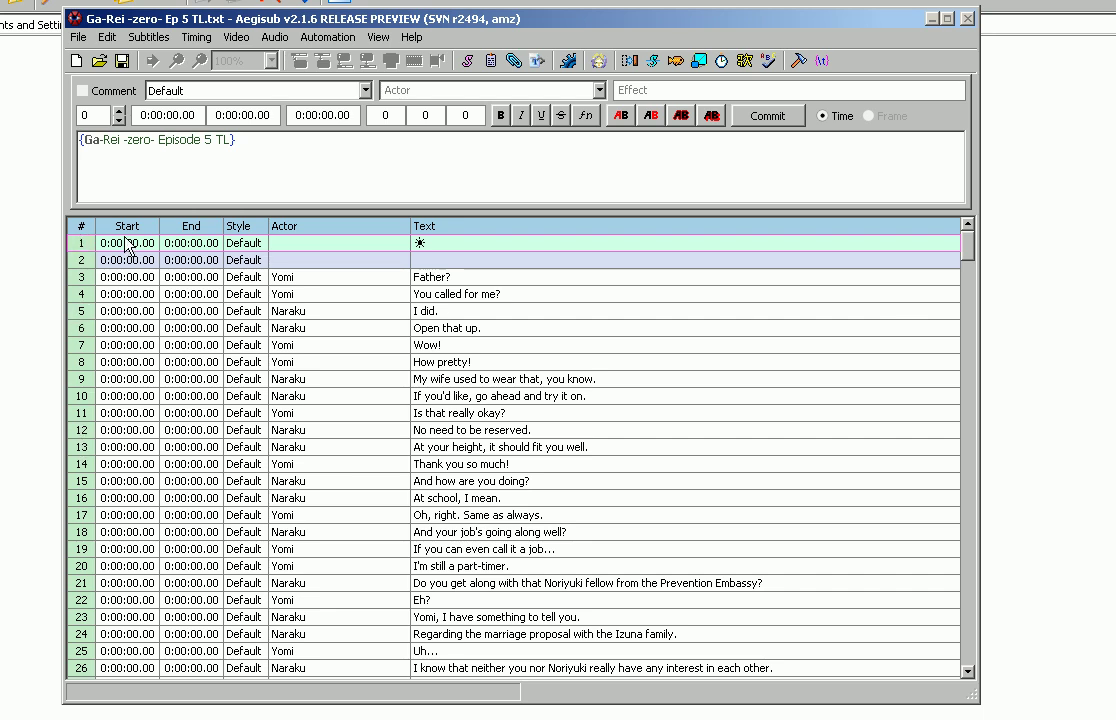
Check the subtitle grid's column headers, then bring up the File menu.
left_click(133, 227)
left_click(229, 226)
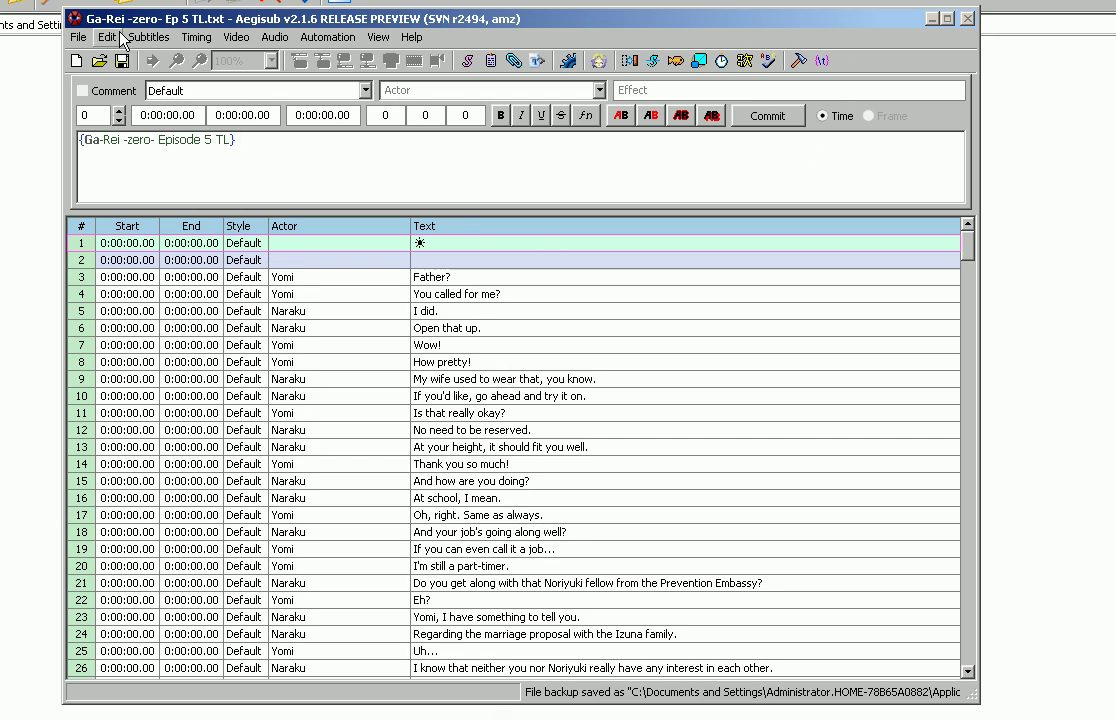
left_click(77, 37)
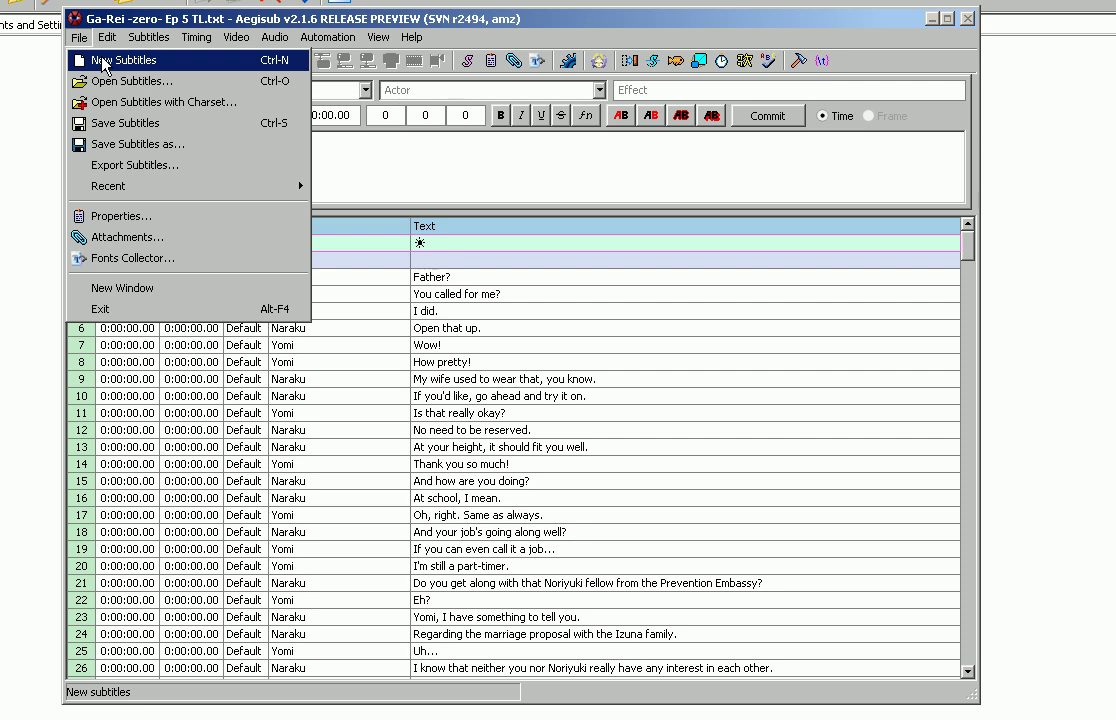
Start new subtitles, then open the saved Ga-Rei -zero- Ep 5 TL.ass script.
left_click(117, 60)
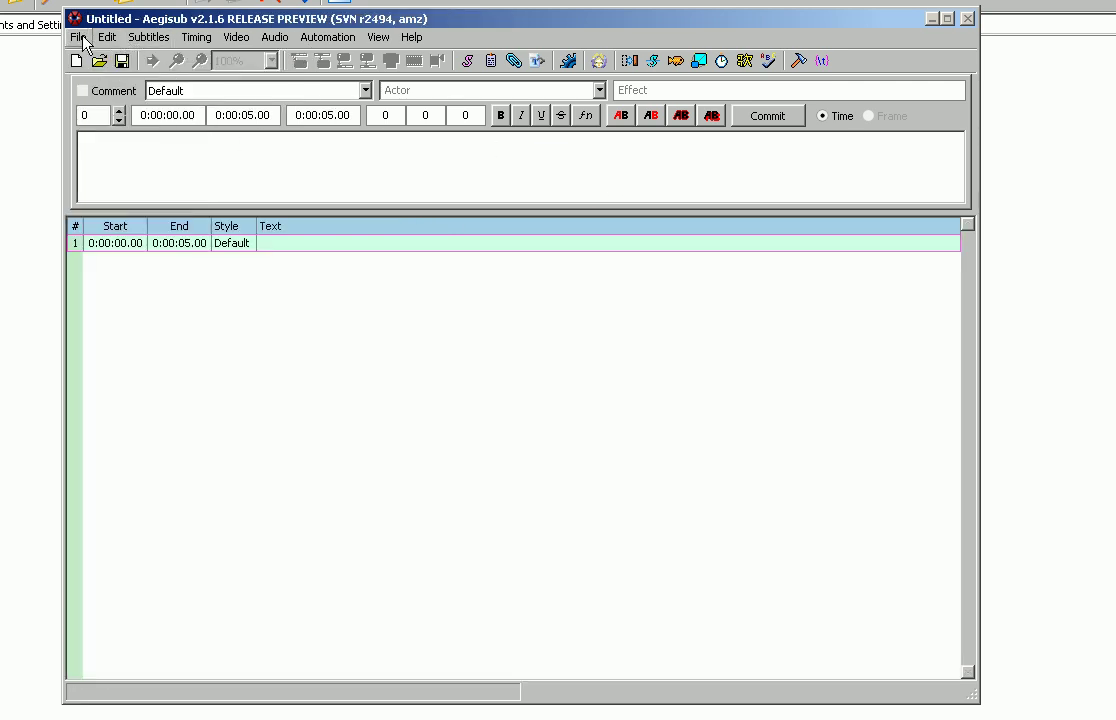
left_click(80, 38)
left_click(112, 80)
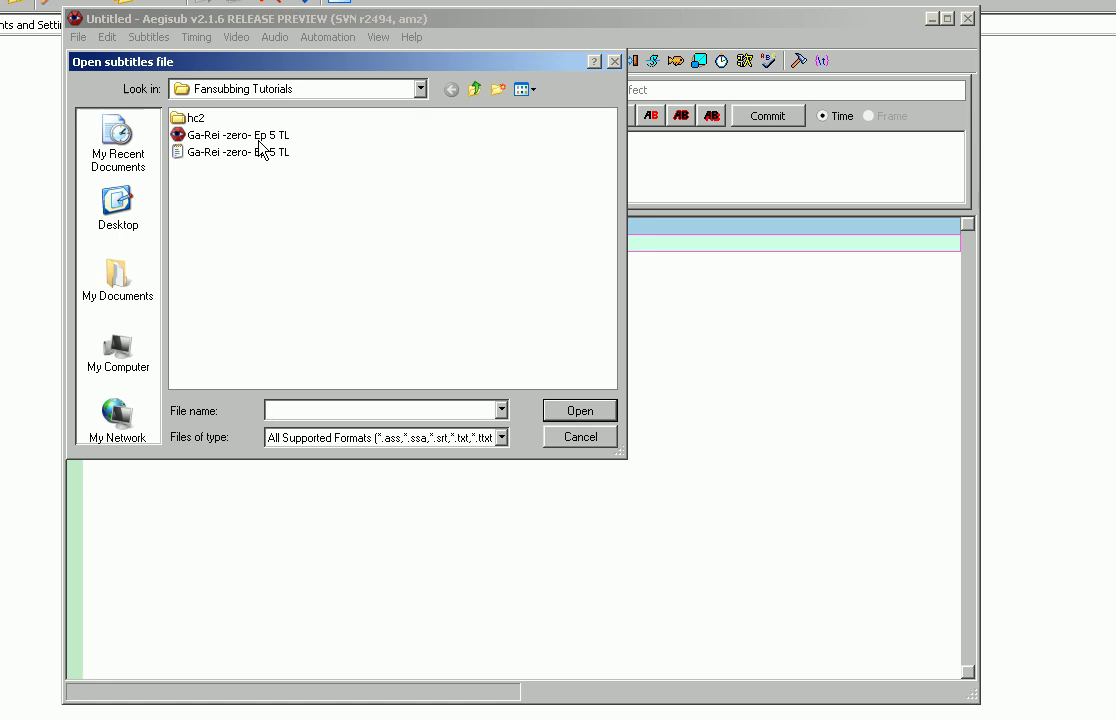
left_click(259, 140)
left_click(572, 412)
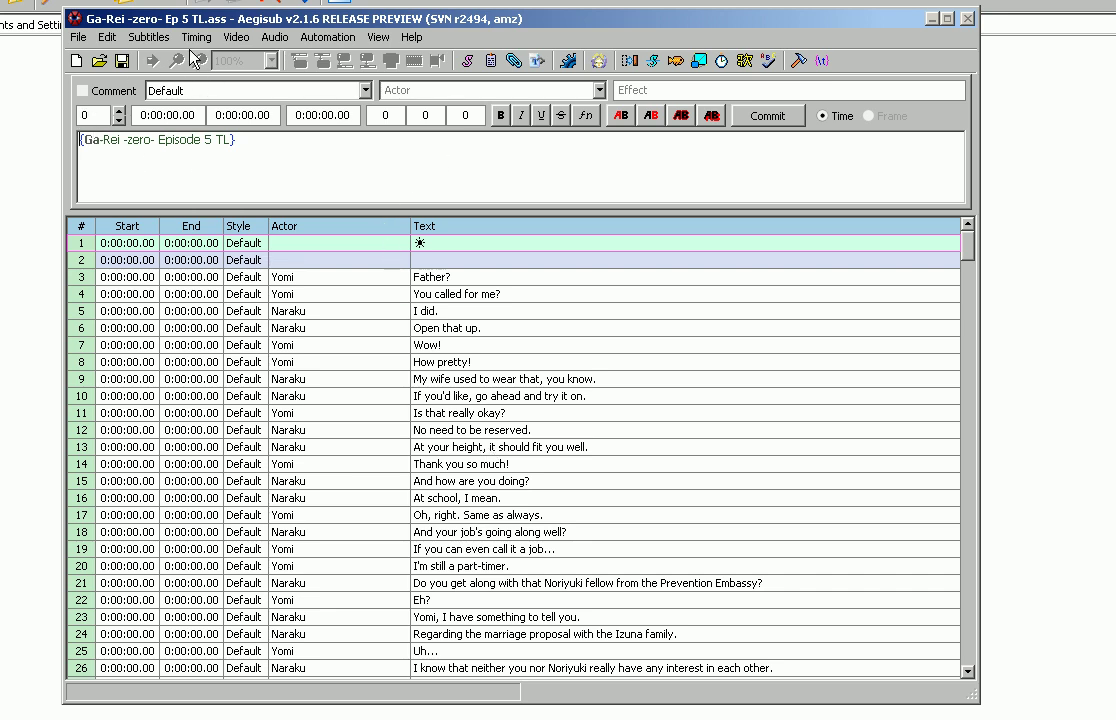
Load the Cross Game 01 RAW video and open its audio from the video.
left_click(240, 40)
left_click(275, 55)
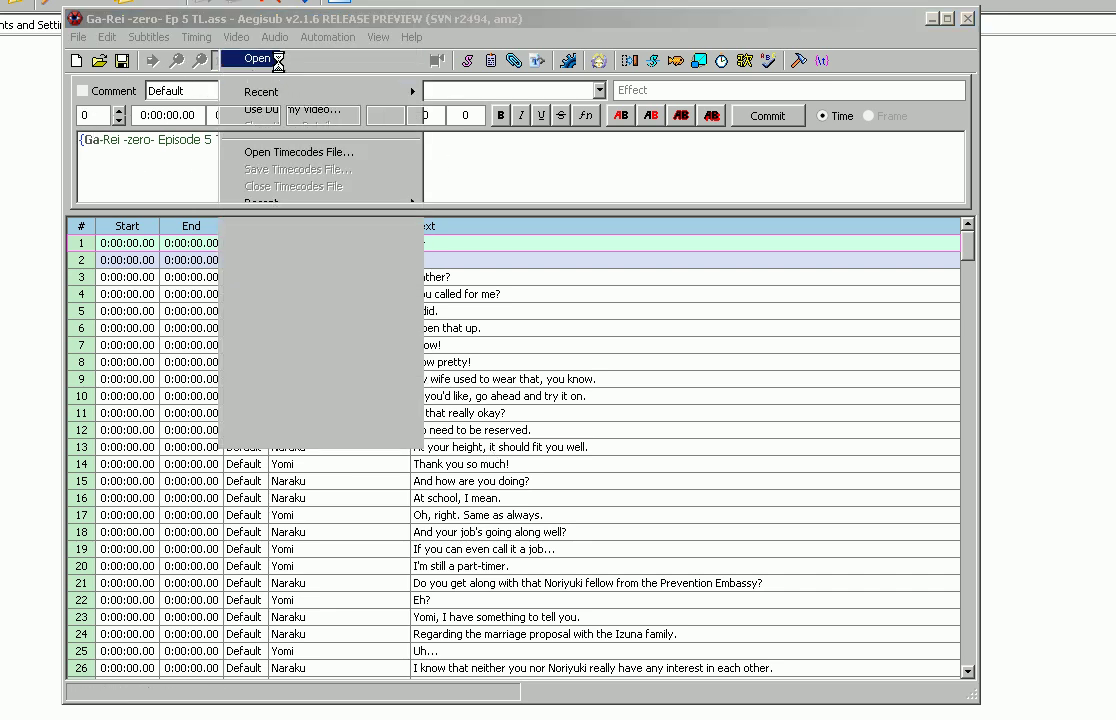
left_click_drag(239, 386, 369, 386)
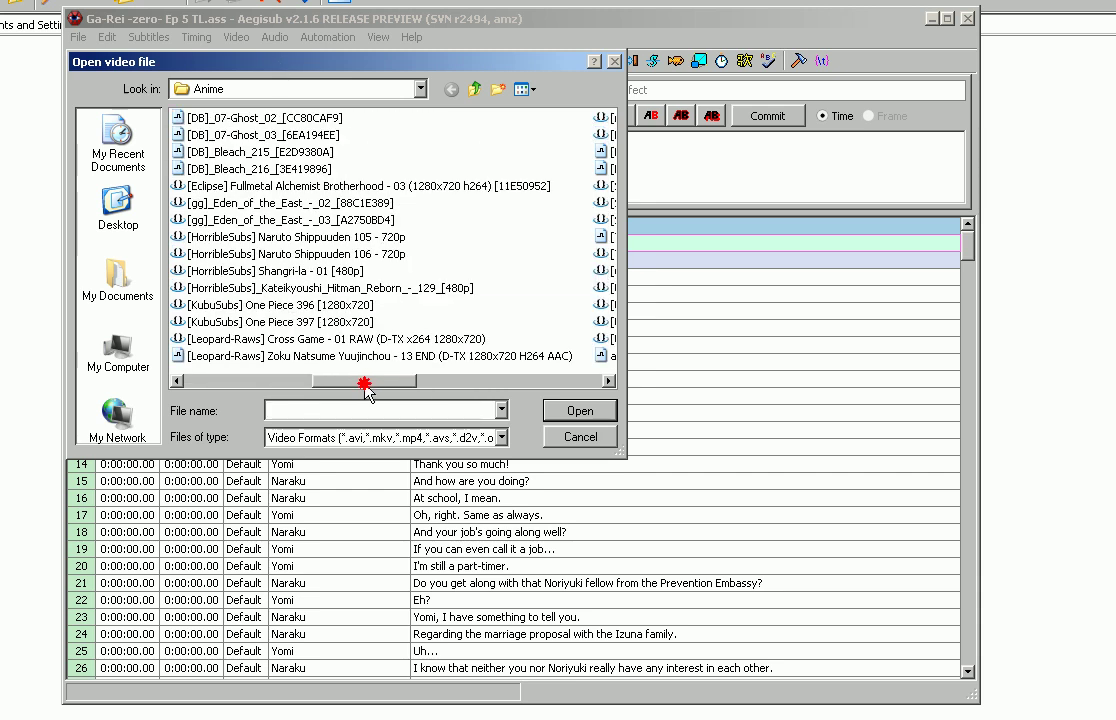
left_click(256, 339)
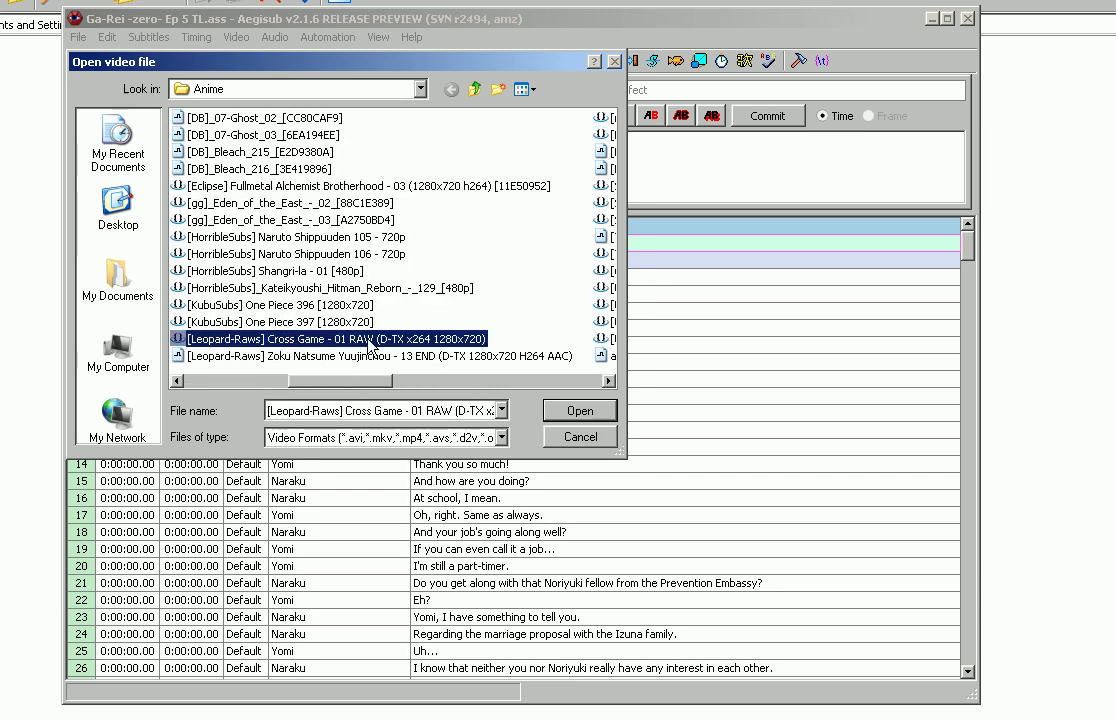
left_click(556, 437)
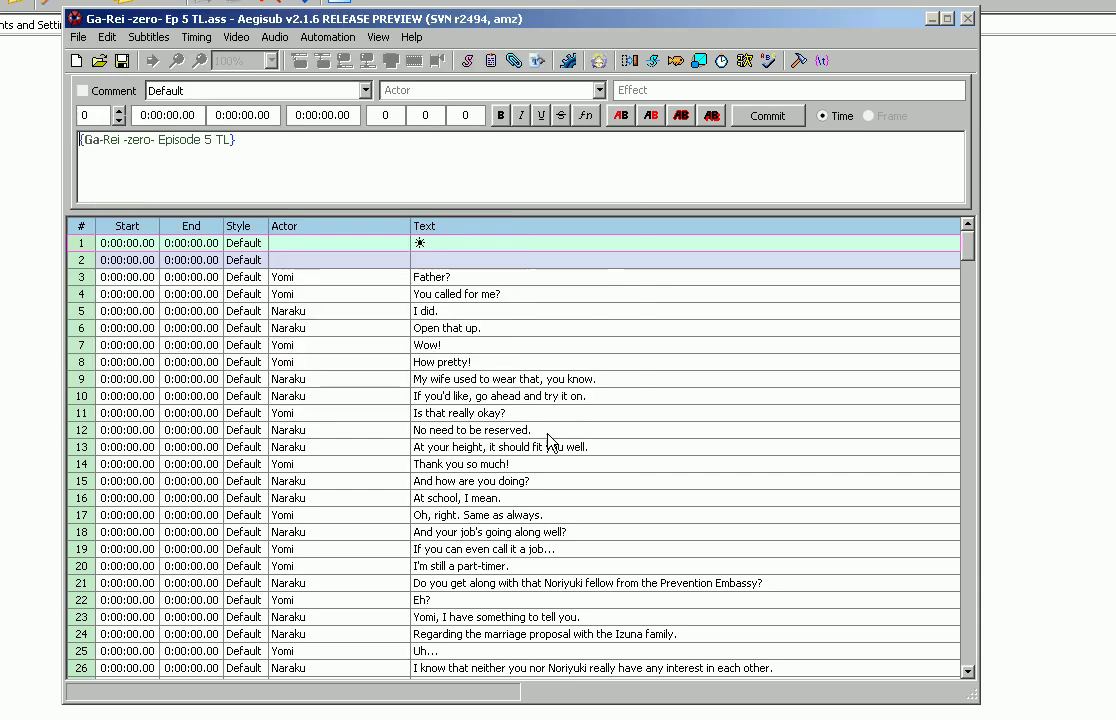
left_click(275, 38)
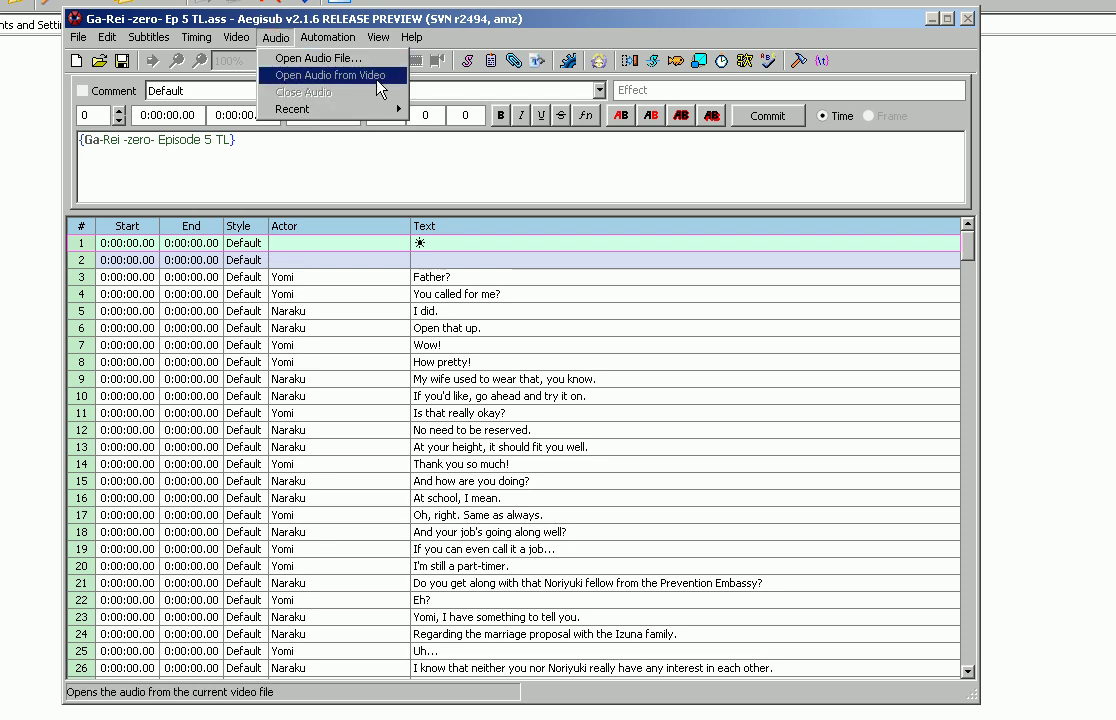
left_click(503, 184)
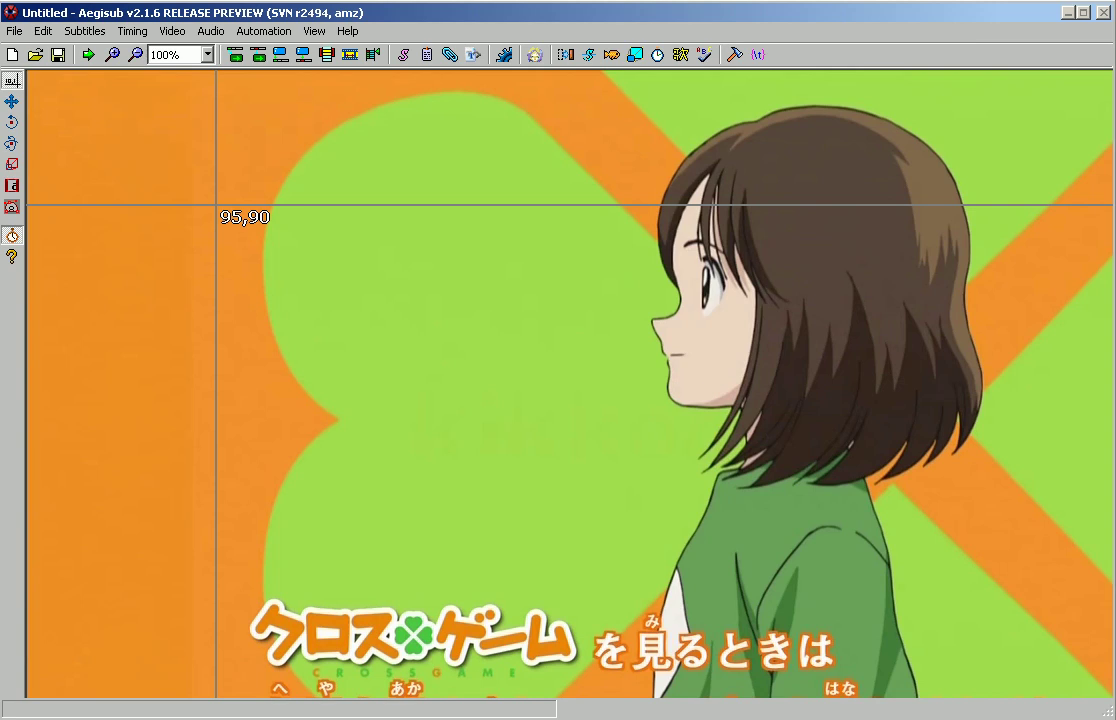
Set video zoom to 50% and stretch the audio panel to enlarge the waveform.
left_click(178, 57)
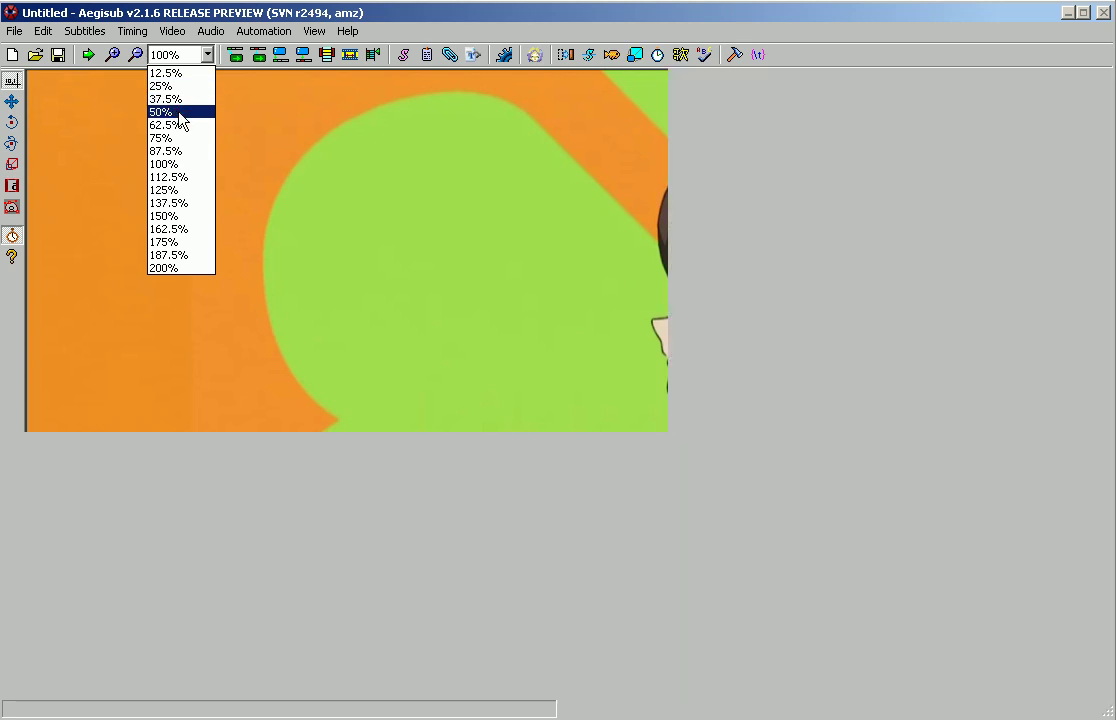
left_click(180, 118)
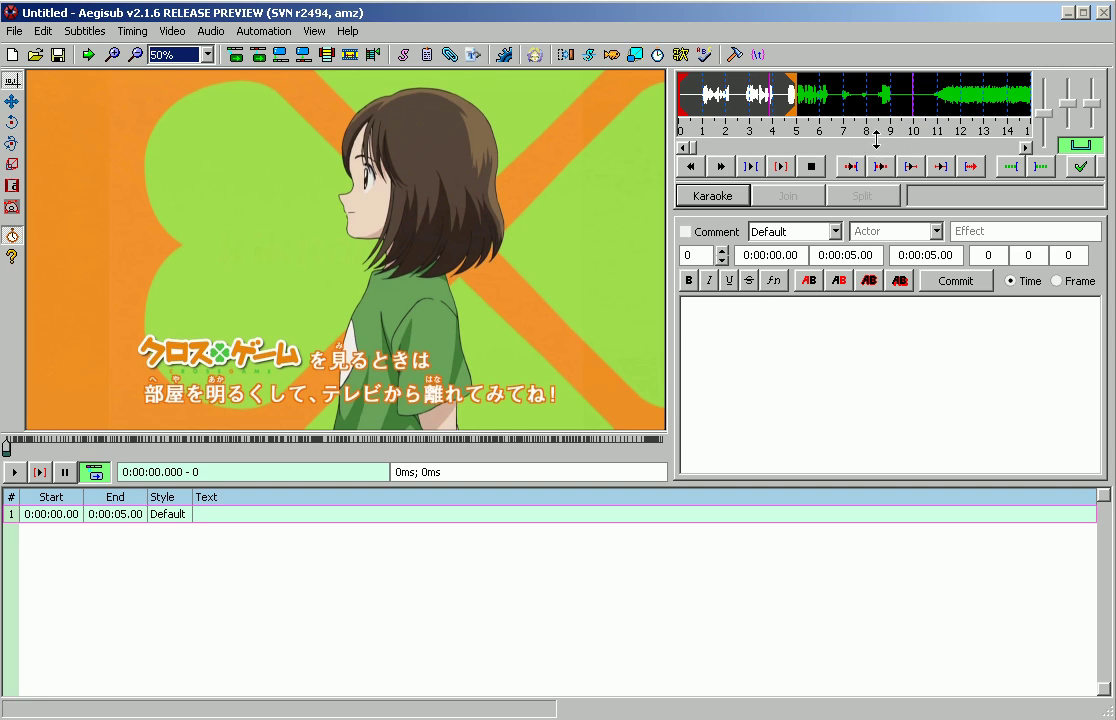
left_click_drag(876, 140, 880, 297)
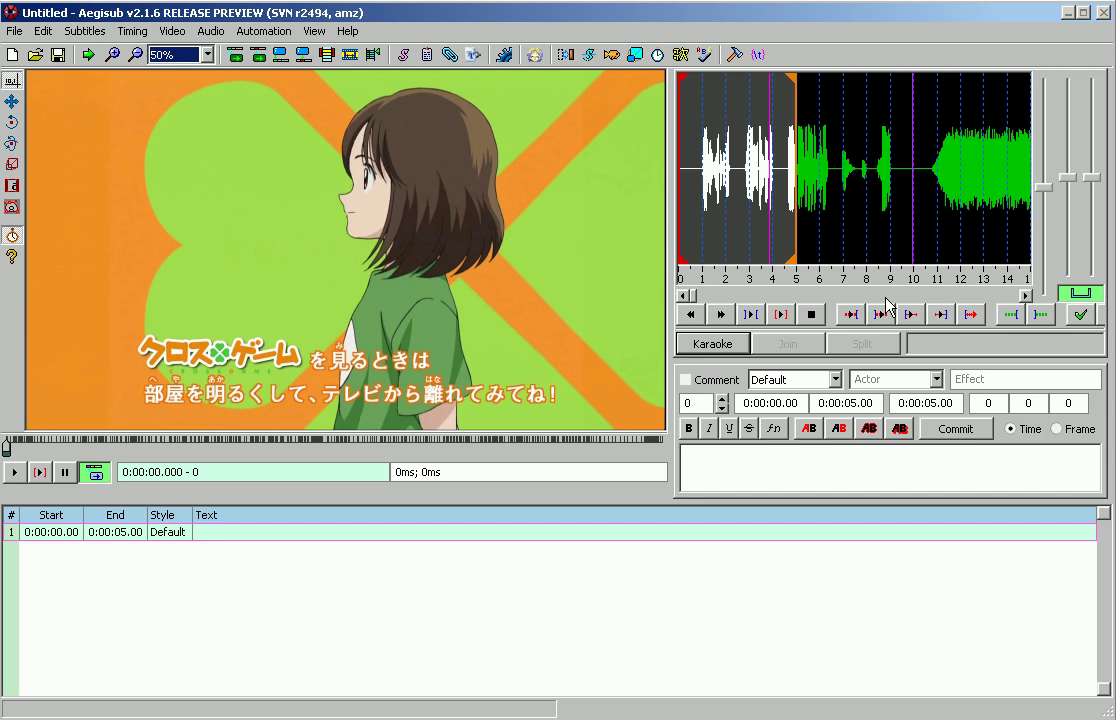
left_click_drag(887, 288, 885, 358)
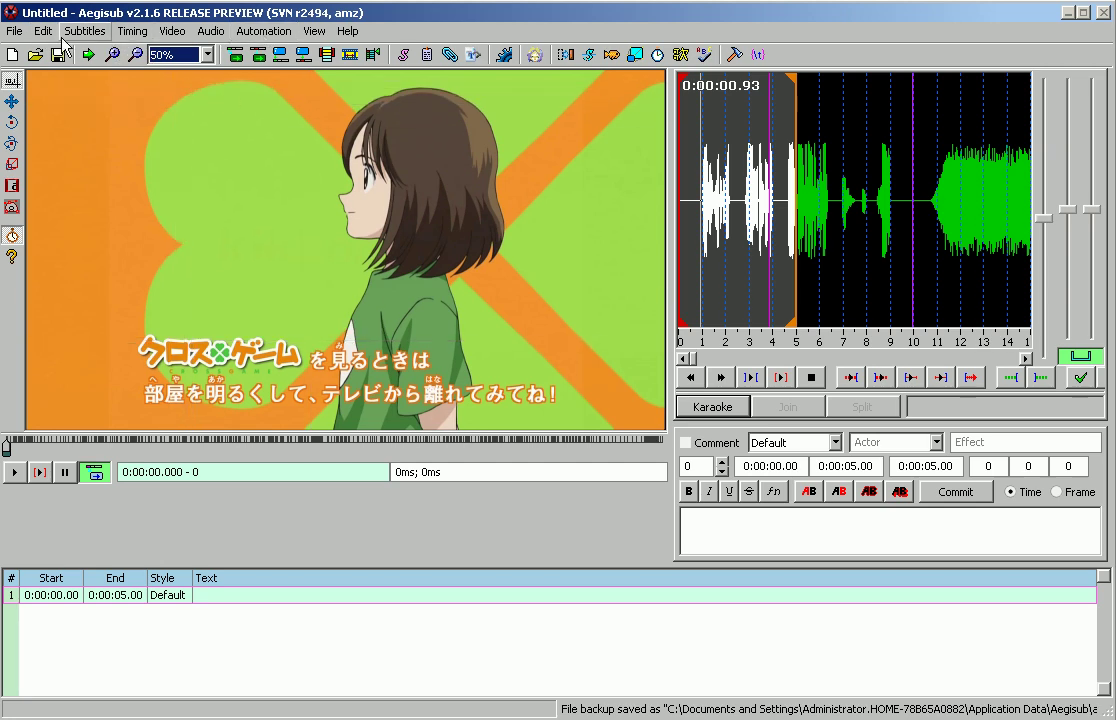
Open the Ga-Rei -zero- Ep 5 TL script while keeping the current video and audio loaded.
left_click(15, 31)
left_click(40, 76)
left_click(50, 76)
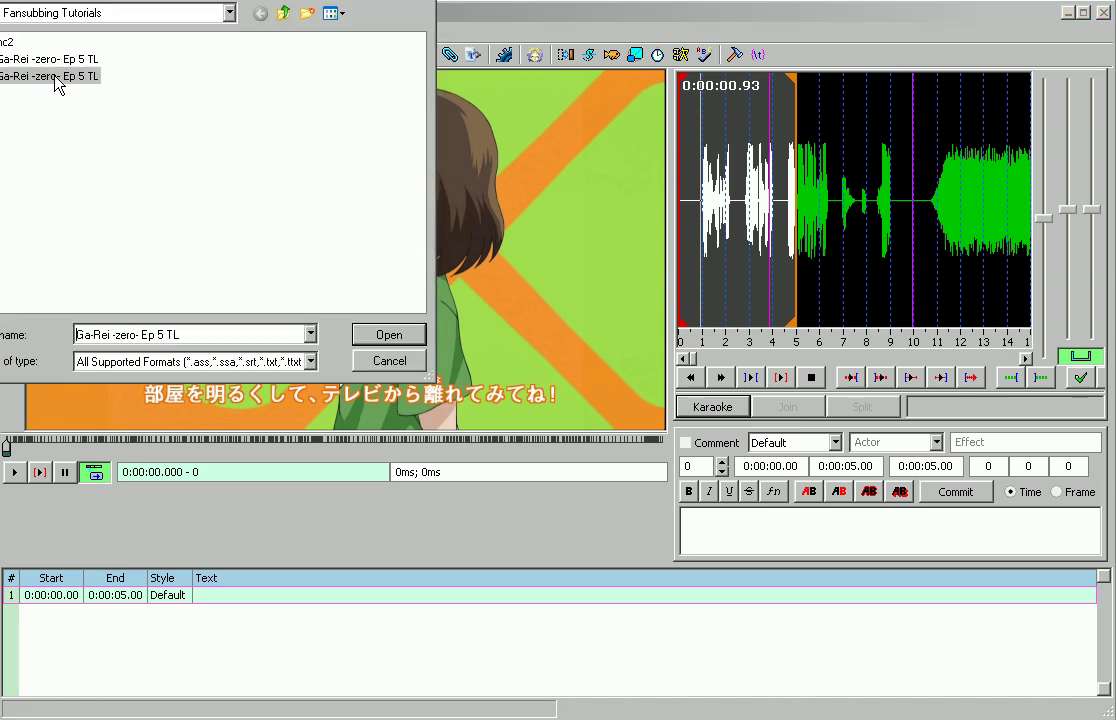
left_click(388, 334)
left_click(466, 365)
left_click(645, 427)
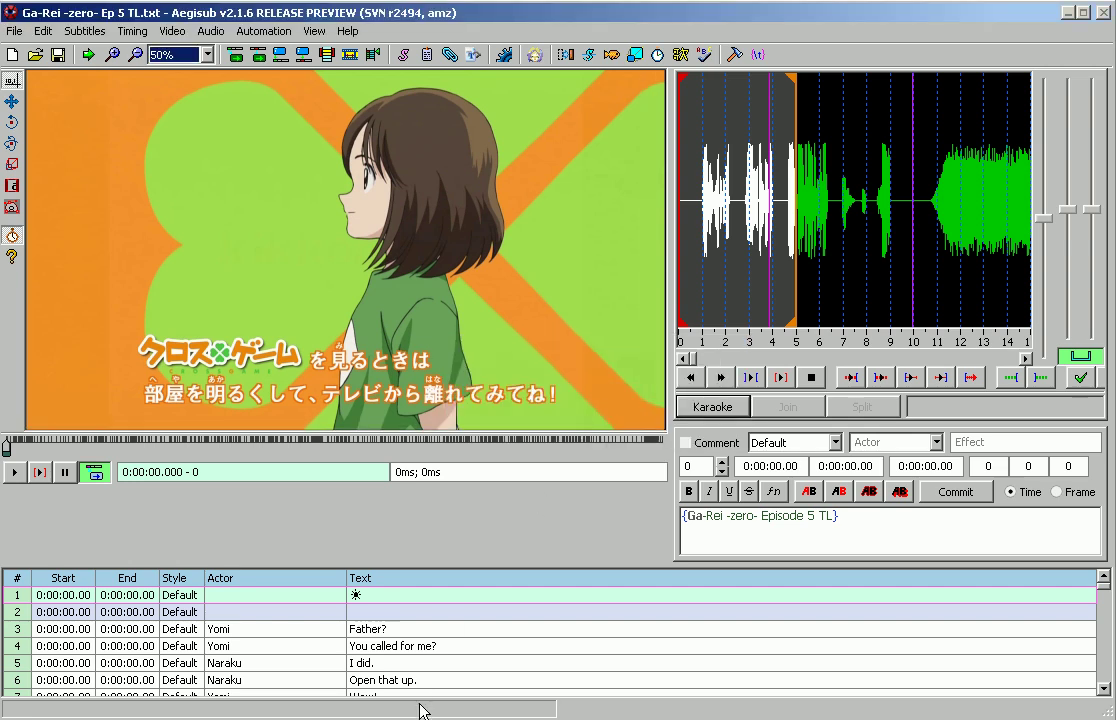
Browse the grid, selecting line 3 'Father?' and line 4 'You called for me?'.
scroll(1097, 591, "down", 14)
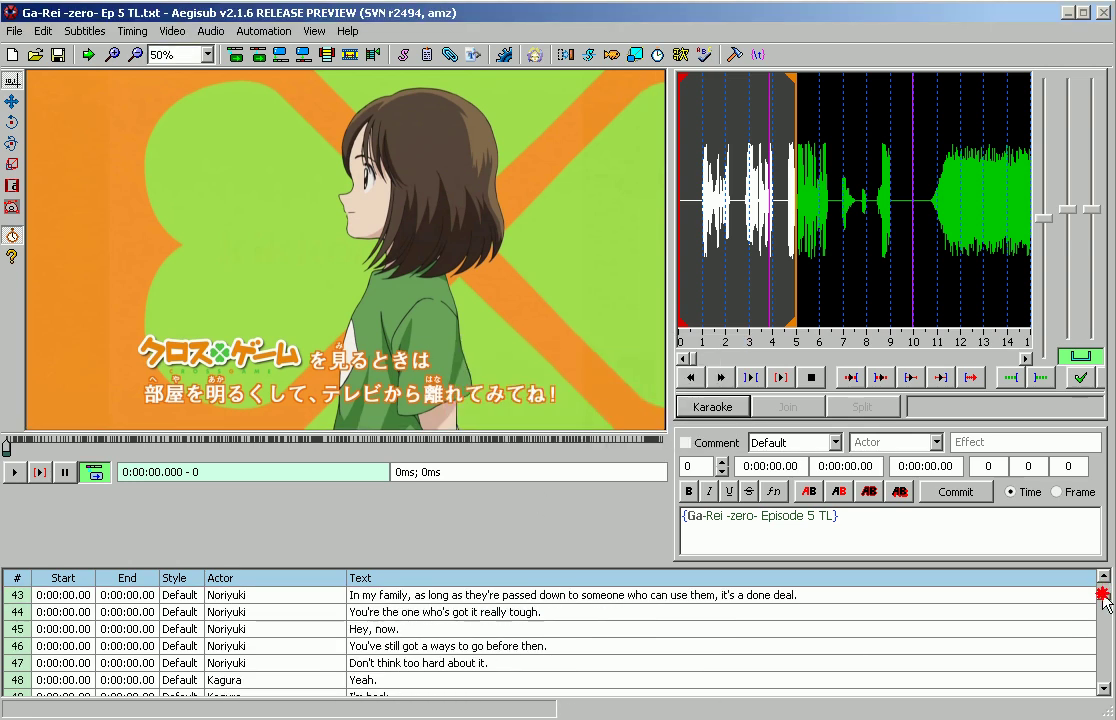
scroll(1097, 591, "up", 14)
left_click(357, 631)
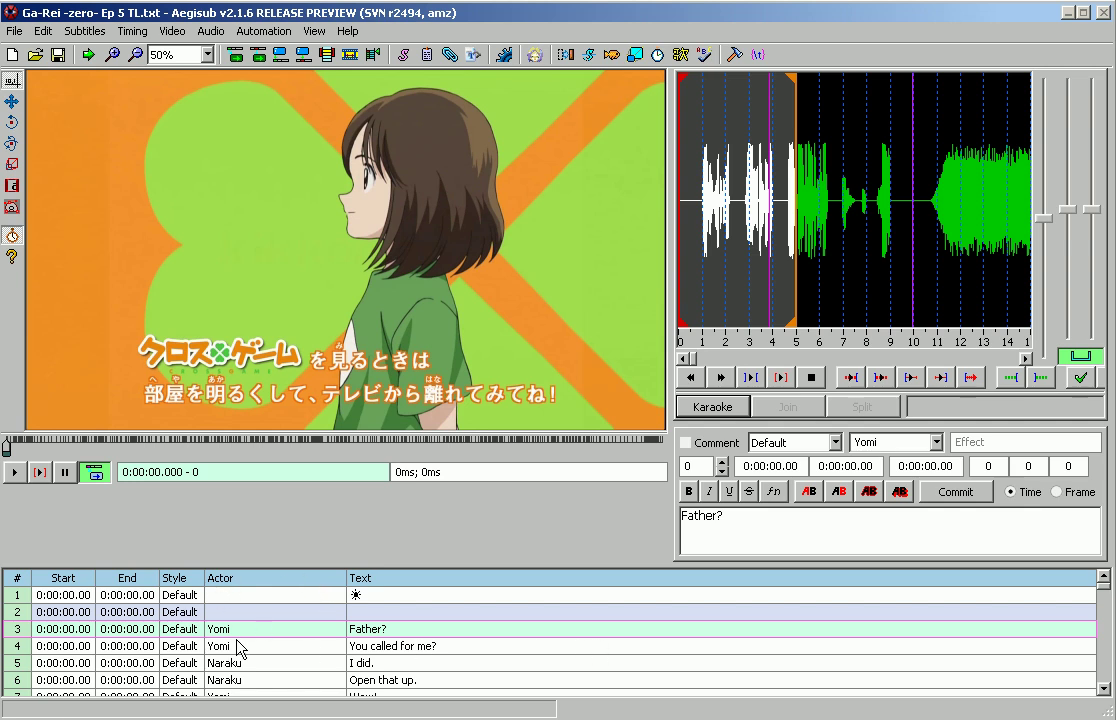
left_click(400, 646)
left_click(212, 629)
Time line 3 'Father?' from 0:00:05.00 to 0:00:06.00 and preview it.
left_click(122, 663)
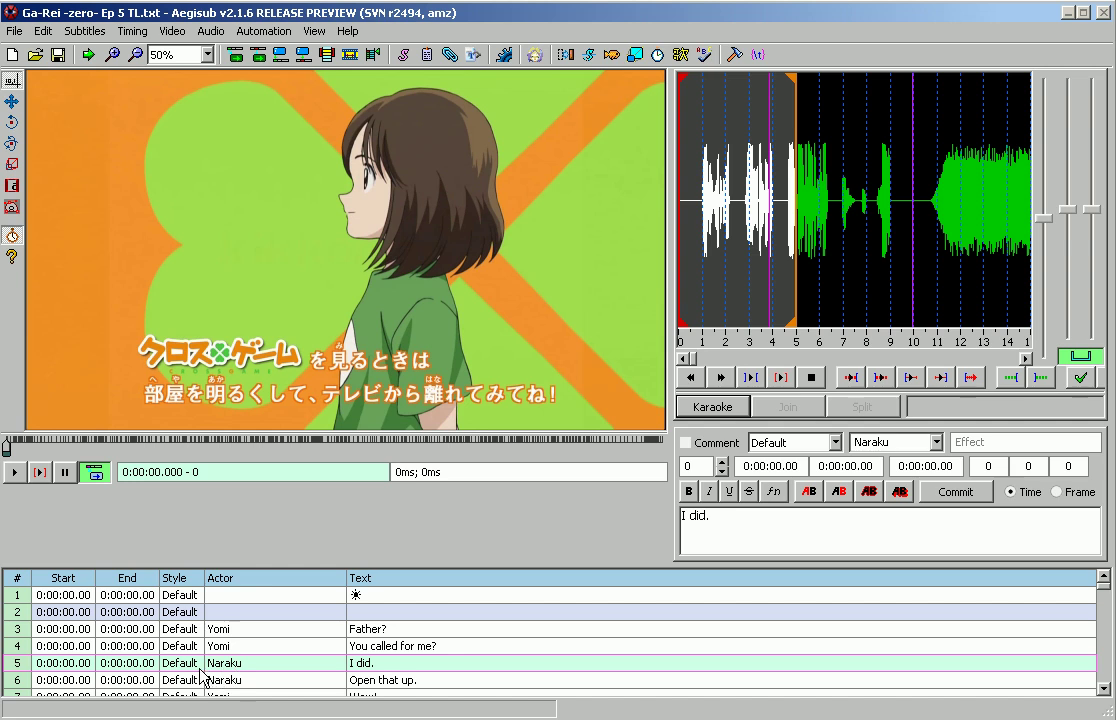
left_click(78, 630)
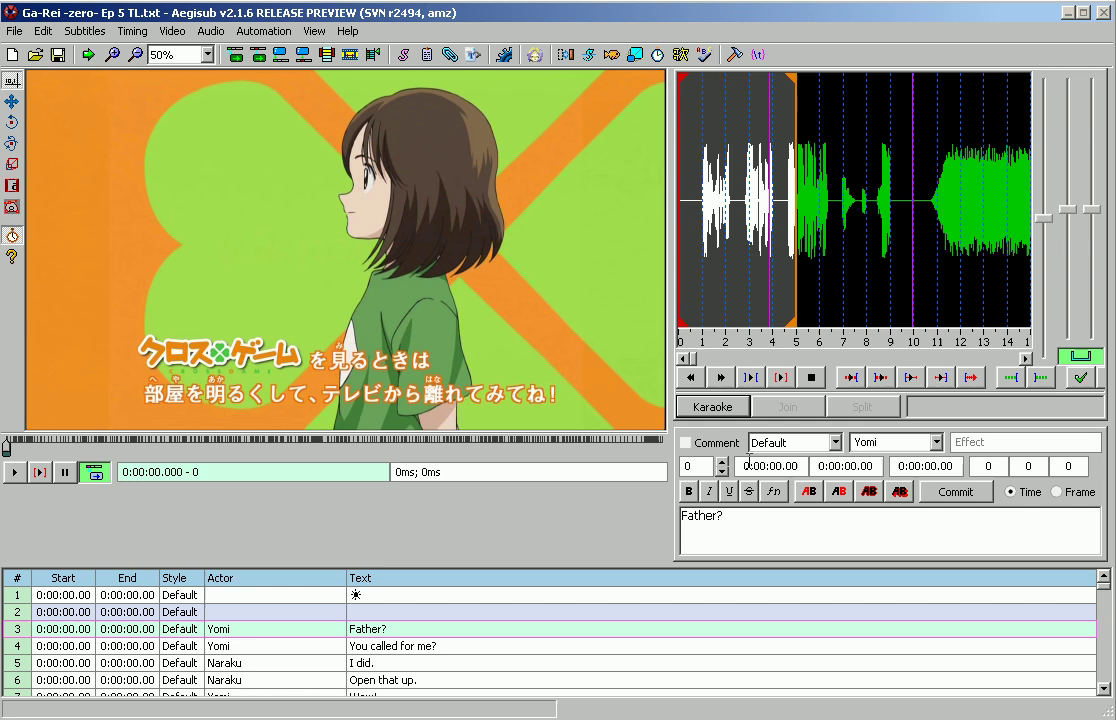
left_click_drag(777, 461, 868, 465)
type("5")
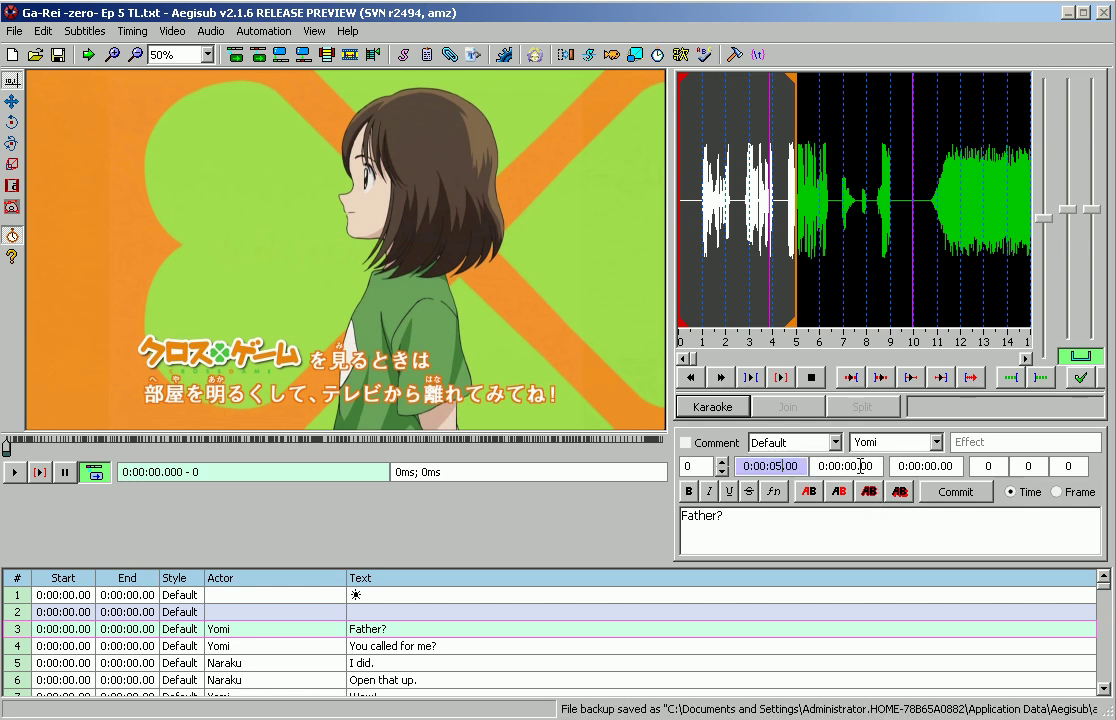
left_click(855, 464)
type("6")
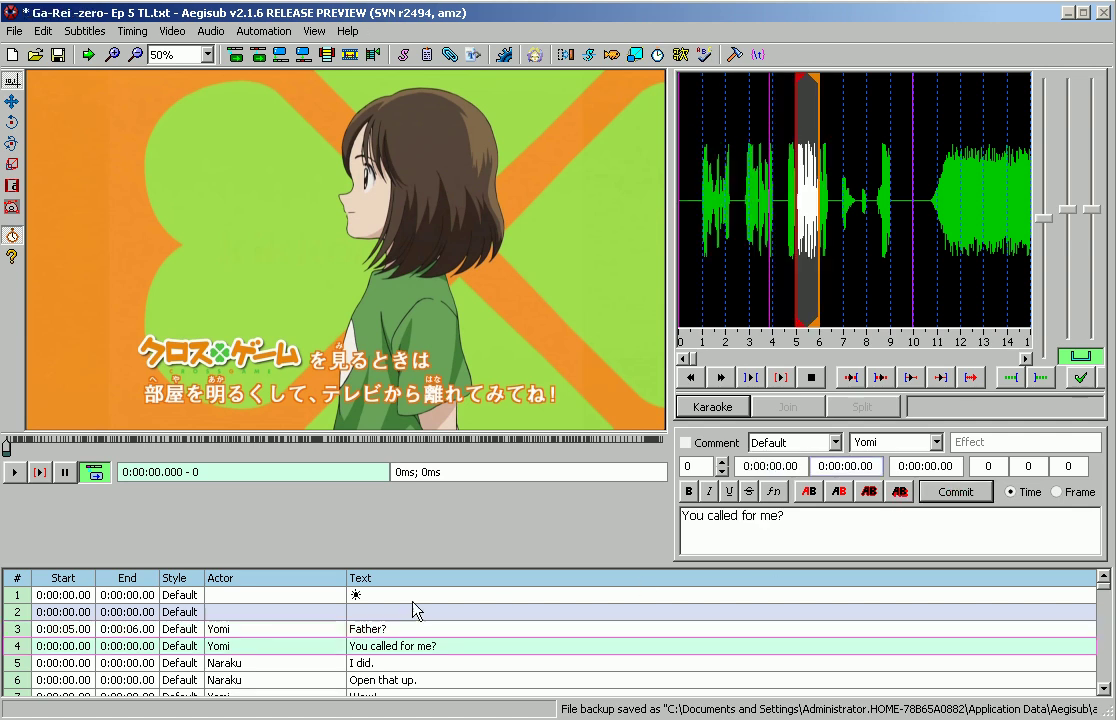
left_click(950, 492)
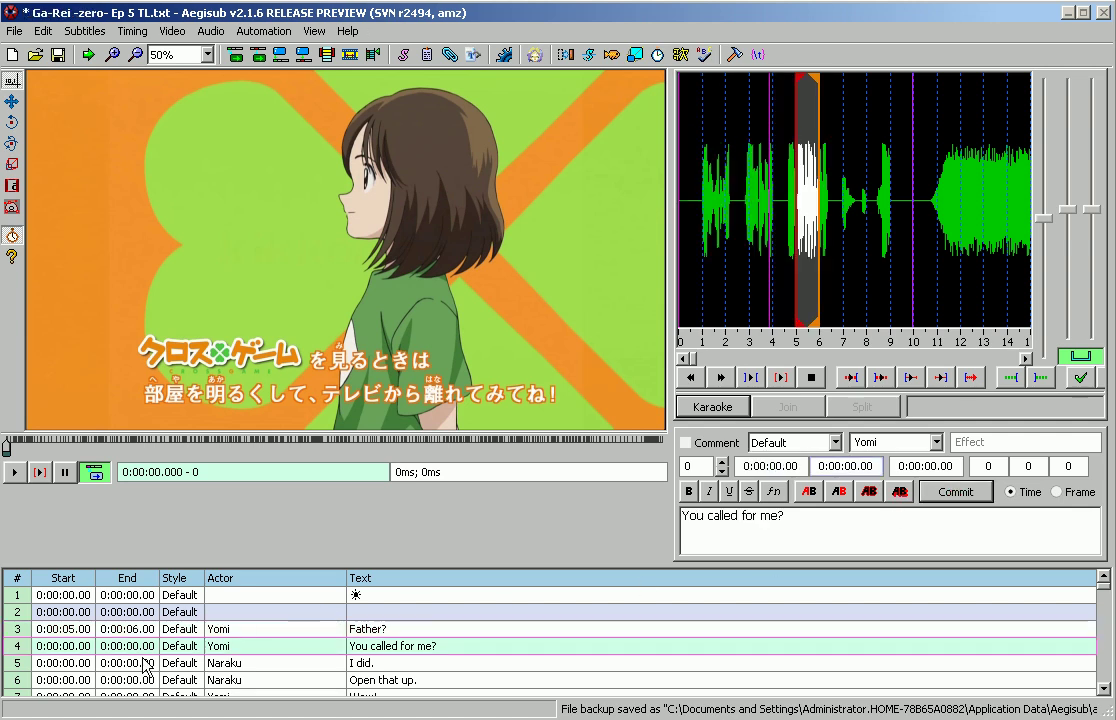
left_click(85, 630)
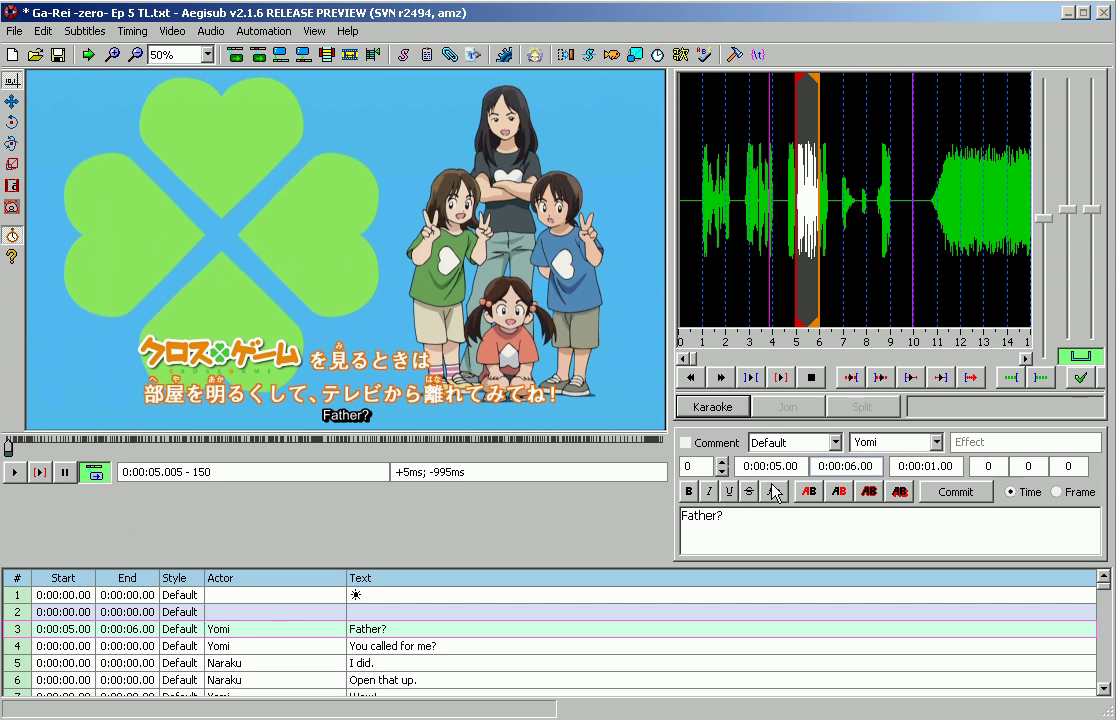
left_click_drag(800, 467, 742, 467)
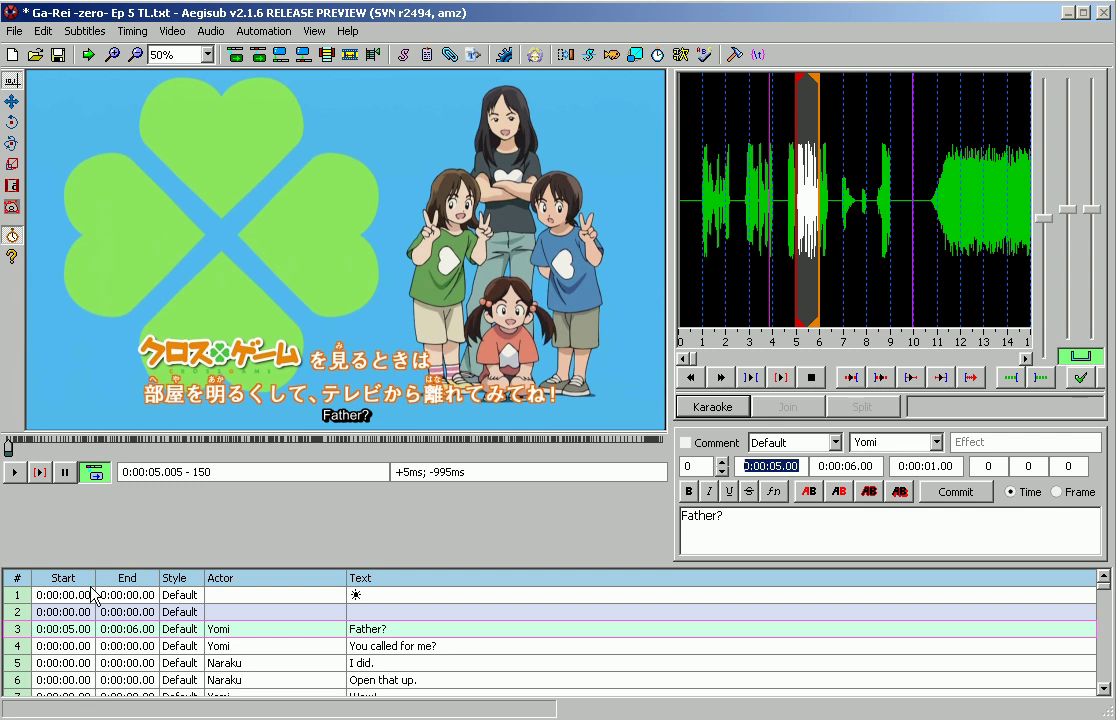
Select lines 3–5, then undo both time edits so 'Father?' returns to 0:00:00.00.
left_click(82, 663)
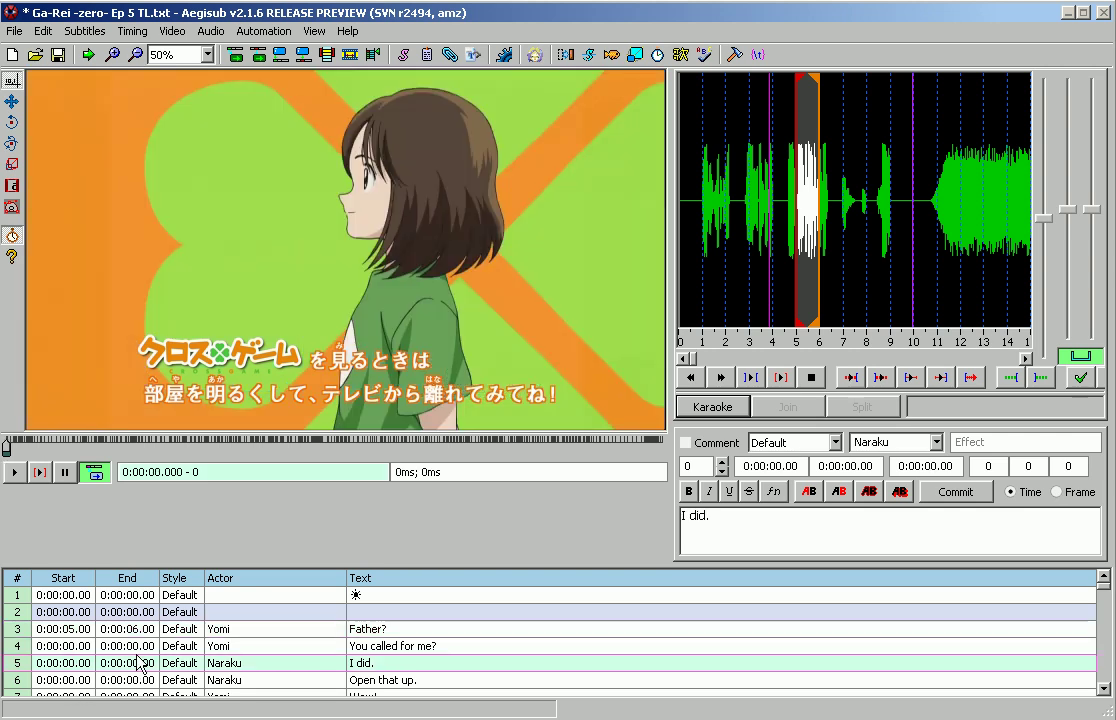
left_click(78, 632, "shift")
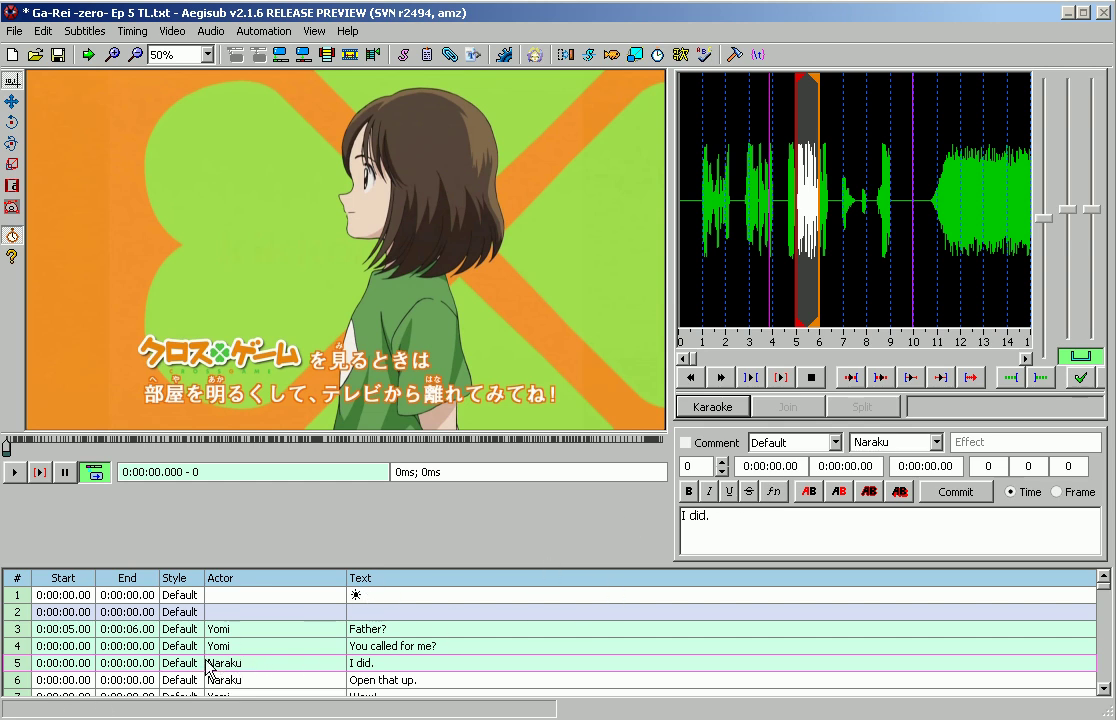
left_click(815, 465)
key("ctrl+z")
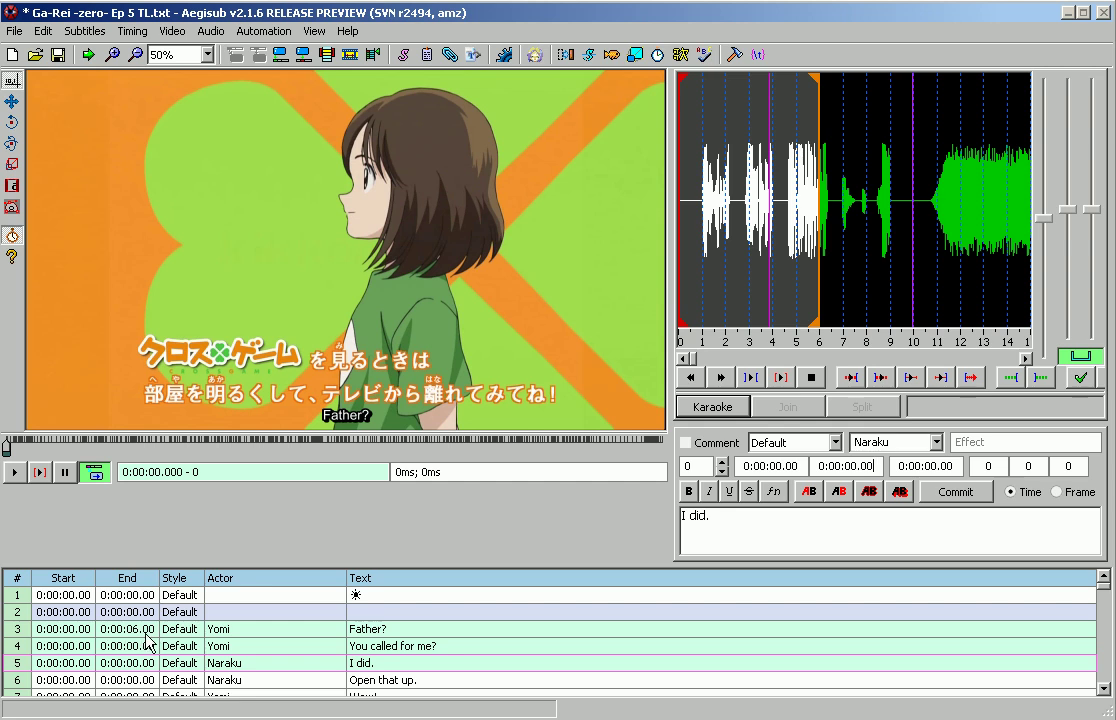
key("ctrl+z")
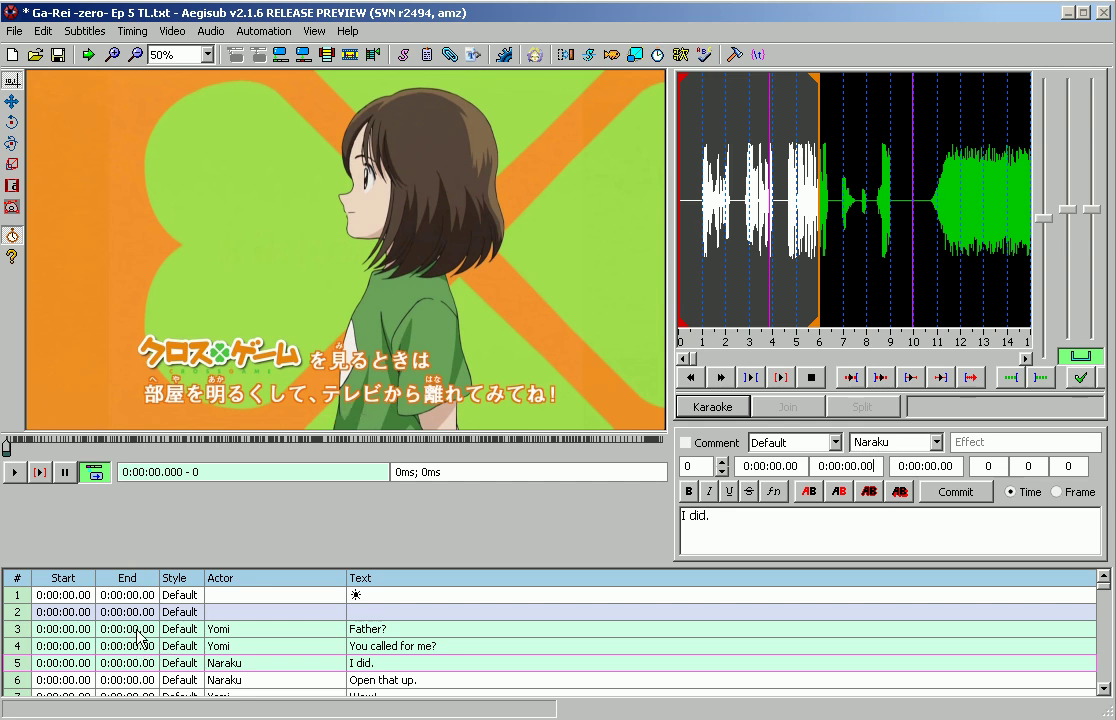
left_click(265, 680)
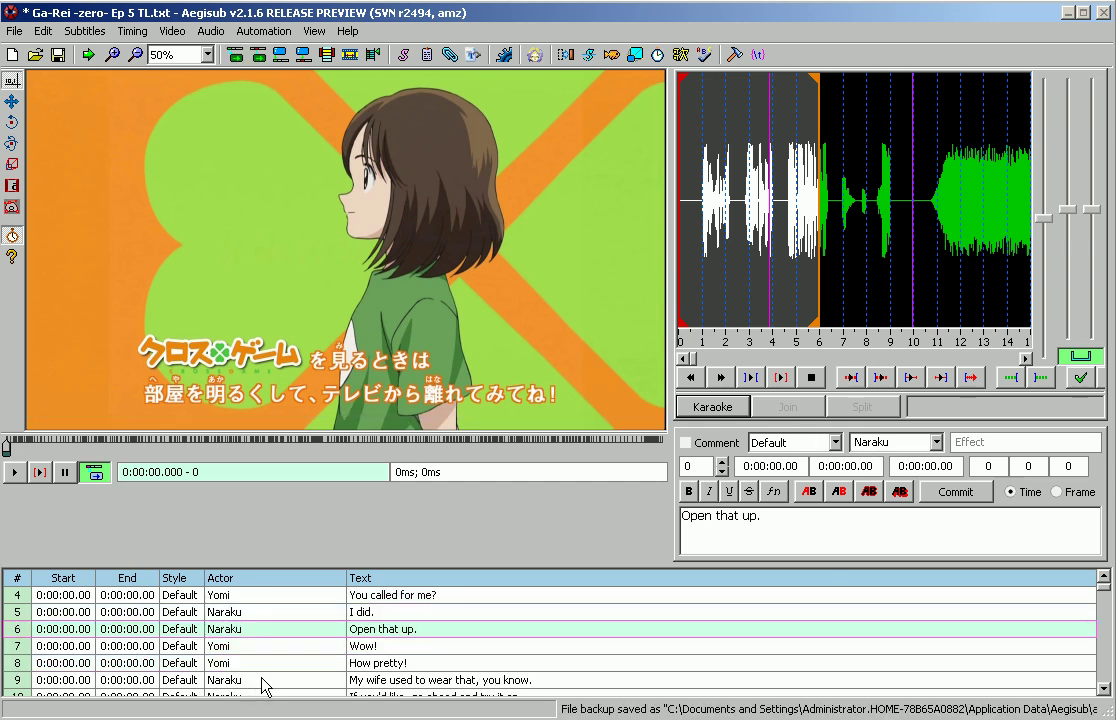
left_click(235, 613)
scroll(241, 619, "up", 1)
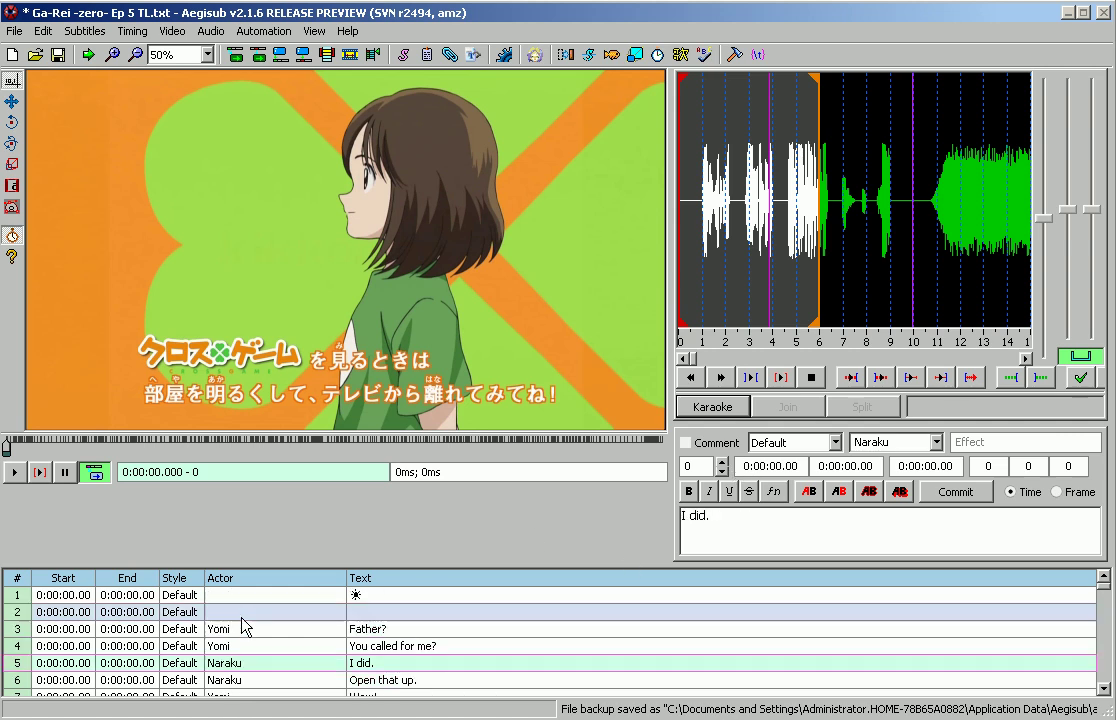
left_click(169, 632)
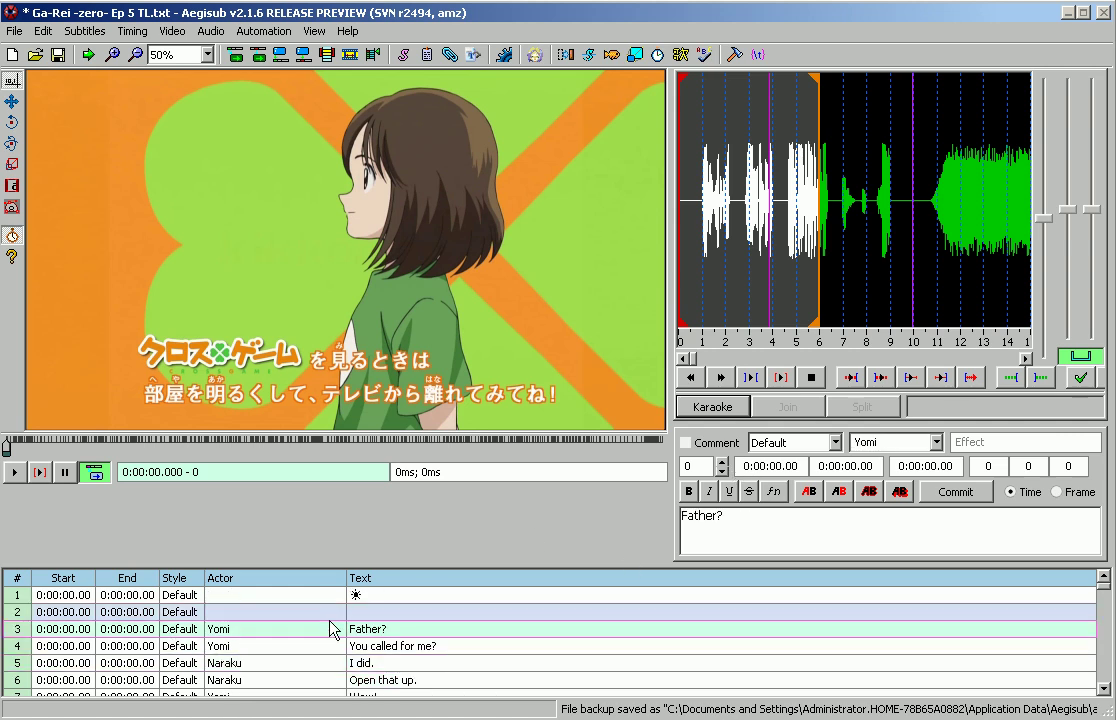